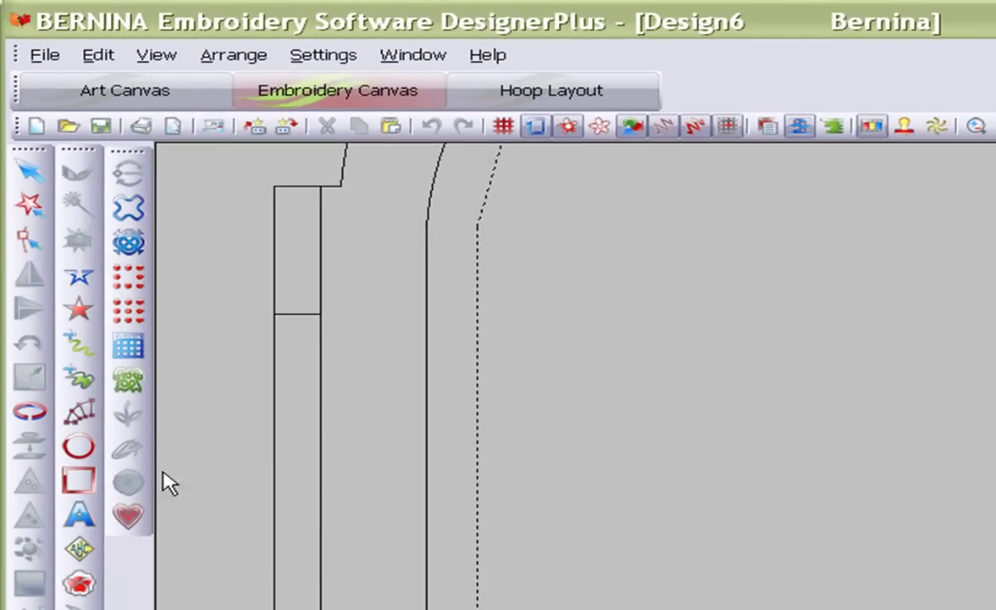
Draw a magenta Circle/Oval on the empty canvas, filled with Step stitches.
{"action": "left_click", "coordinate": [78, 451]}
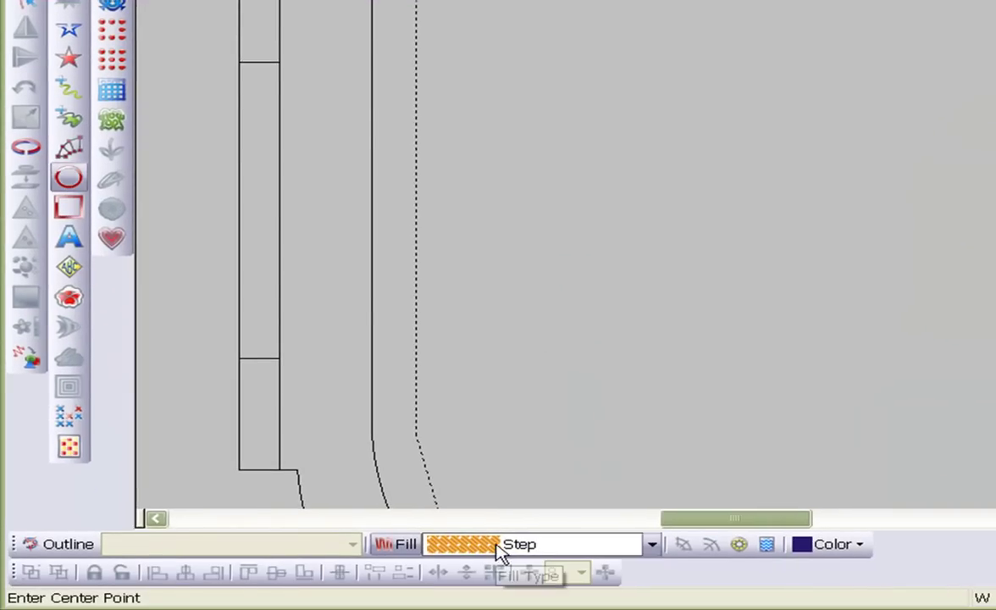
{"action": "left_click", "coordinate": [857, 547]}
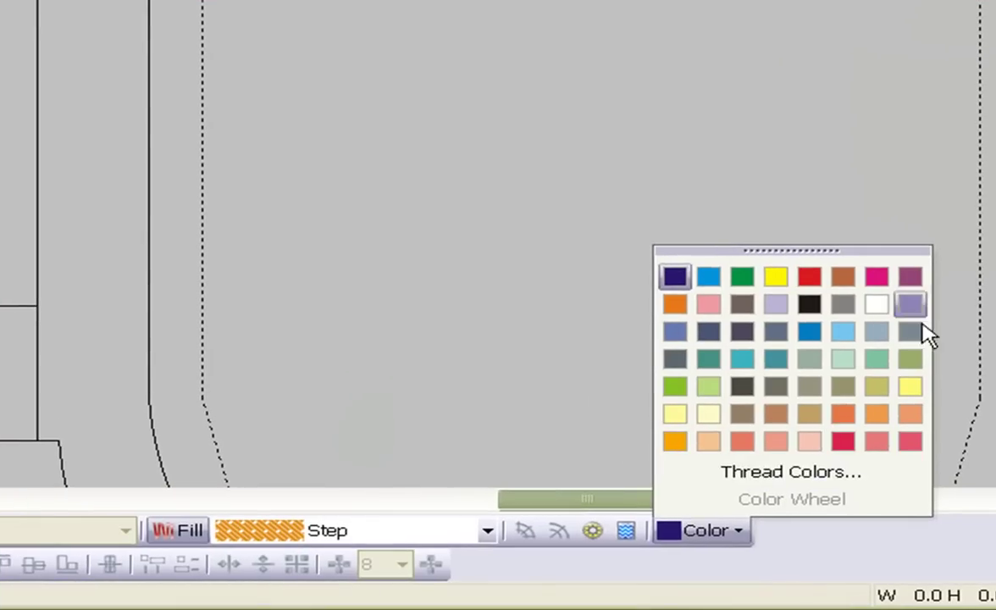
{"action": "left_click", "coordinate": [877, 277]}
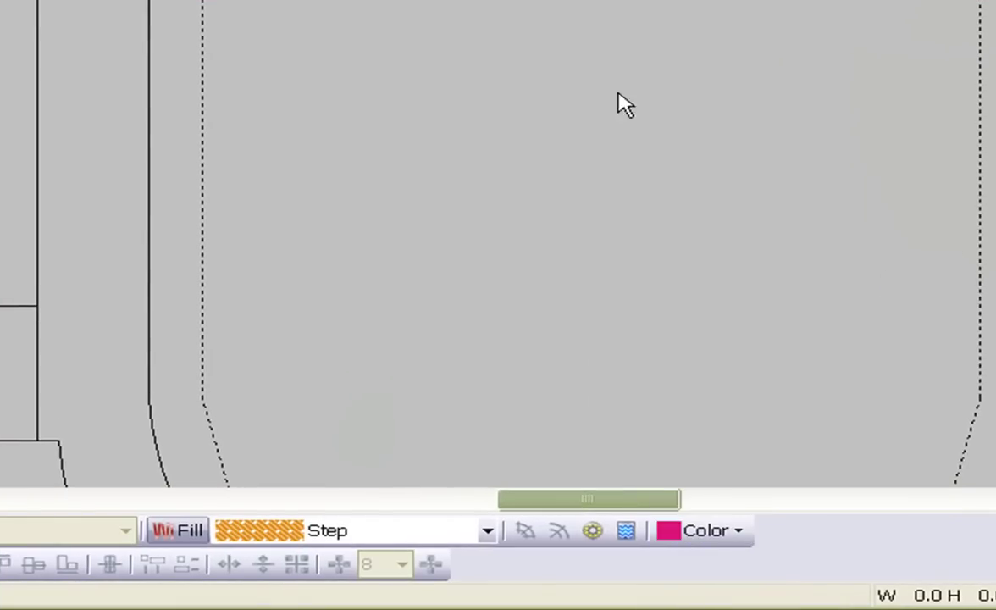
{"action": "left_click_drag", "start_coordinate": [546, 83], "coordinate": [660, 85]}
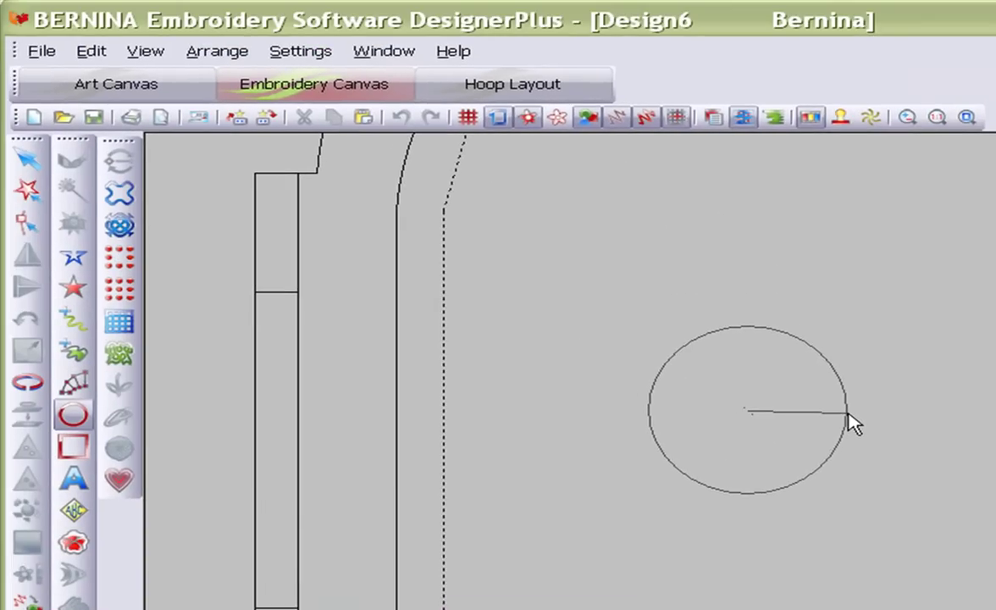
{"action": "left_click_drag", "start_coordinate": [848, 413], "coordinate": [856, 406]}
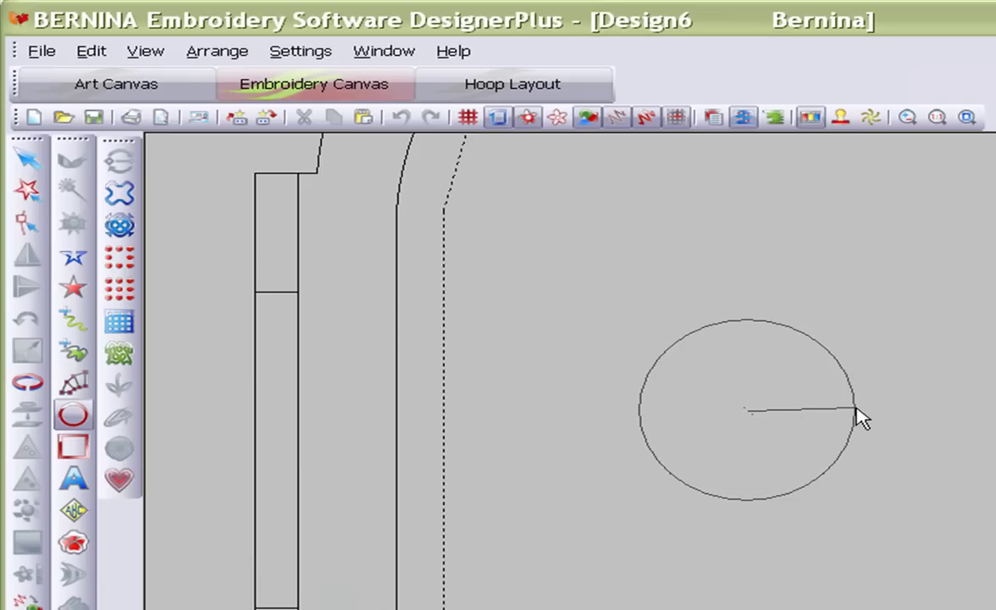
{"action": "left_click", "coordinate": [855, 408]}
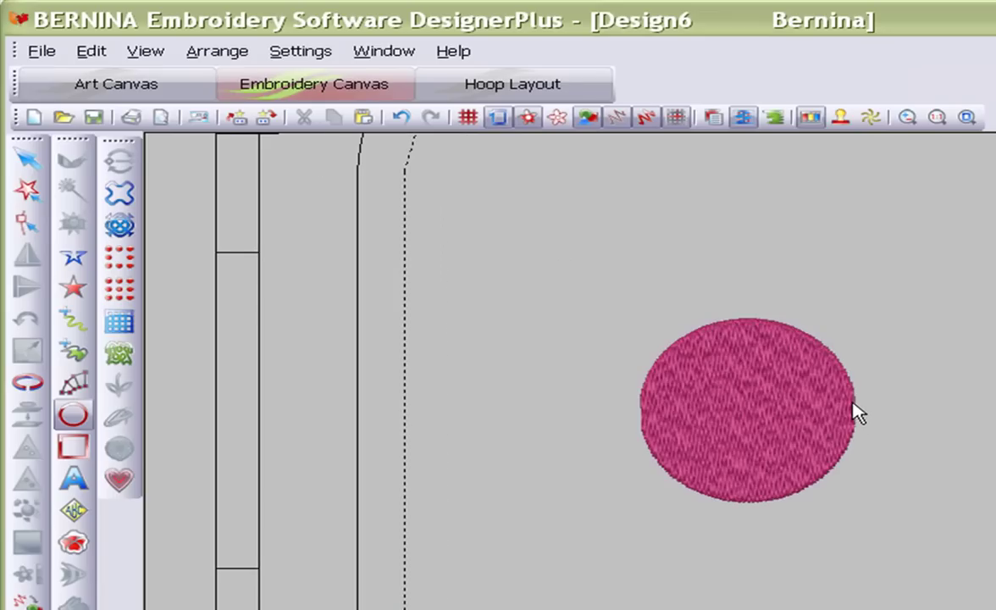
{"action": "left_click", "coordinate": [27, 156]}
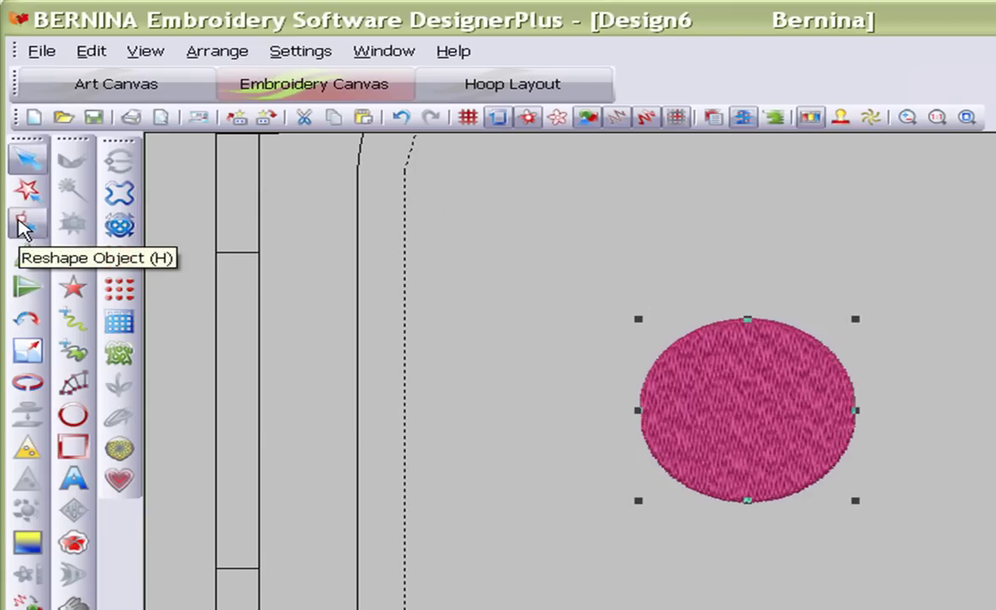
{"action": "left_click", "coordinate": [23, 224]}
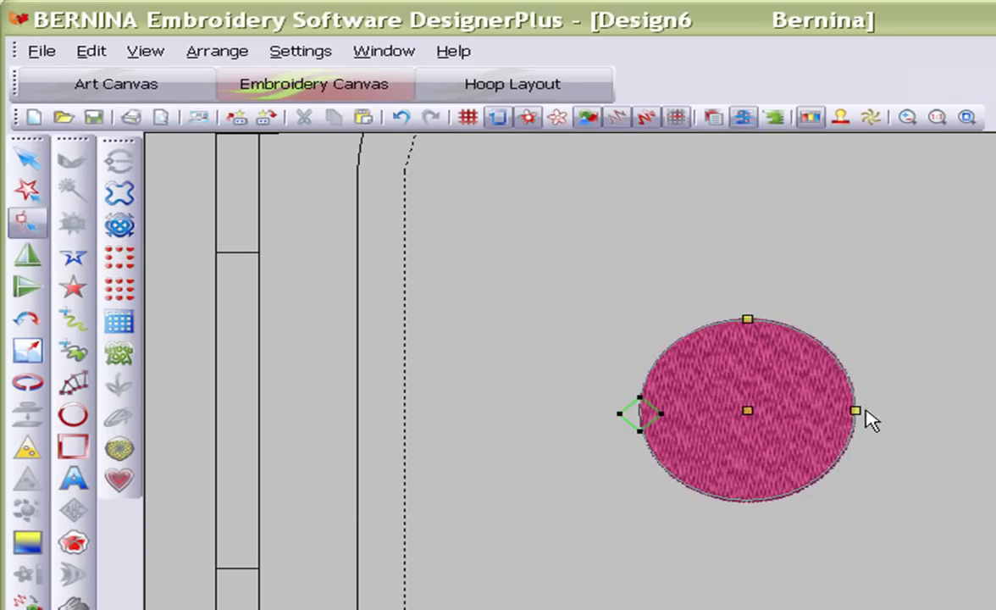
{"action": "mouse_move", "coordinate": [856, 410]}
{"action": "left_mouse_down"}
{"action": "mouse_move", "coordinate": [876, 409]}
{"action": "mouse_move", "coordinate": [853, 407]}
{"action": "left_mouse_up"}
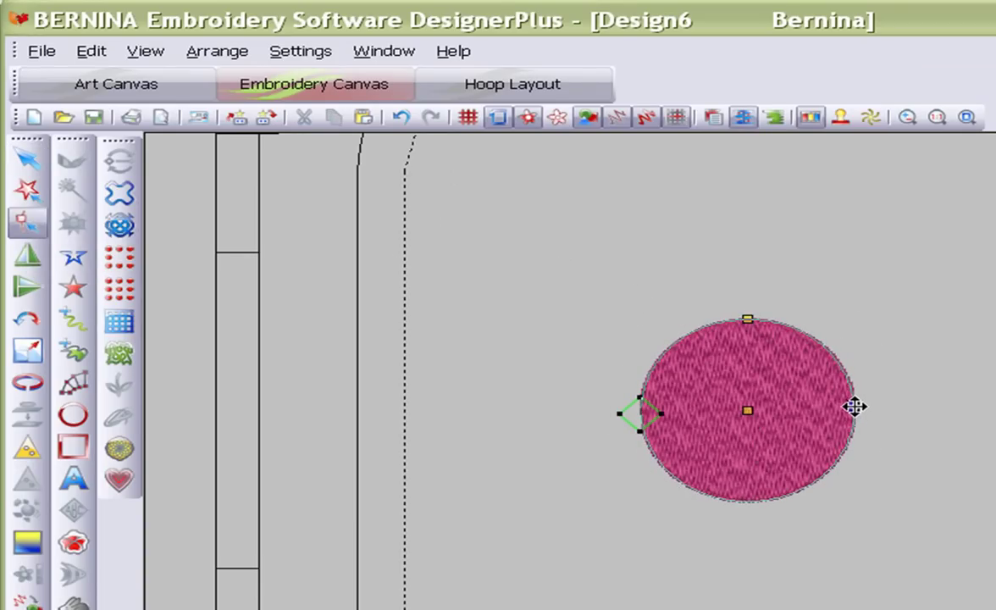
{"action": "mouse_move", "coordinate": [738, 319]}
{"action": "left_mouse_down"}
{"action": "mouse_move", "coordinate": [736, 245]}
{"action": "mouse_move", "coordinate": [746, 316]}
{"action": "left_mouse_up"}
{"action": "mouse_move", "coordinate": [853, 406]}
{"action": "left_mouse_down"}
{"action": "mouse_move", "coordinate": [903, 406]}
{"action": "mouse_move", "coordinate": [851, 406]}
{"action": "left_mouse_up"}
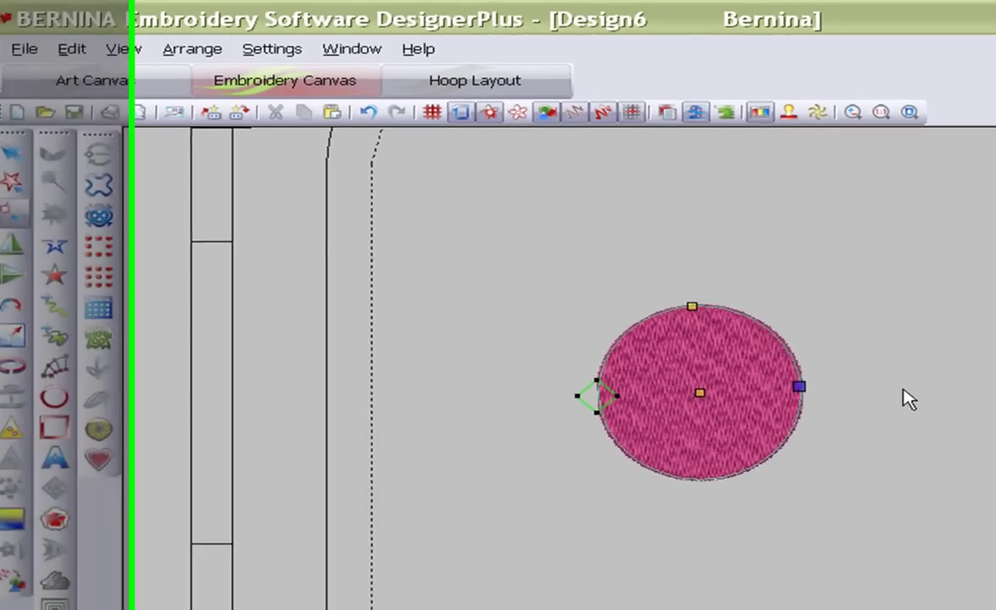
{"action": "key", "text": "Escape"}
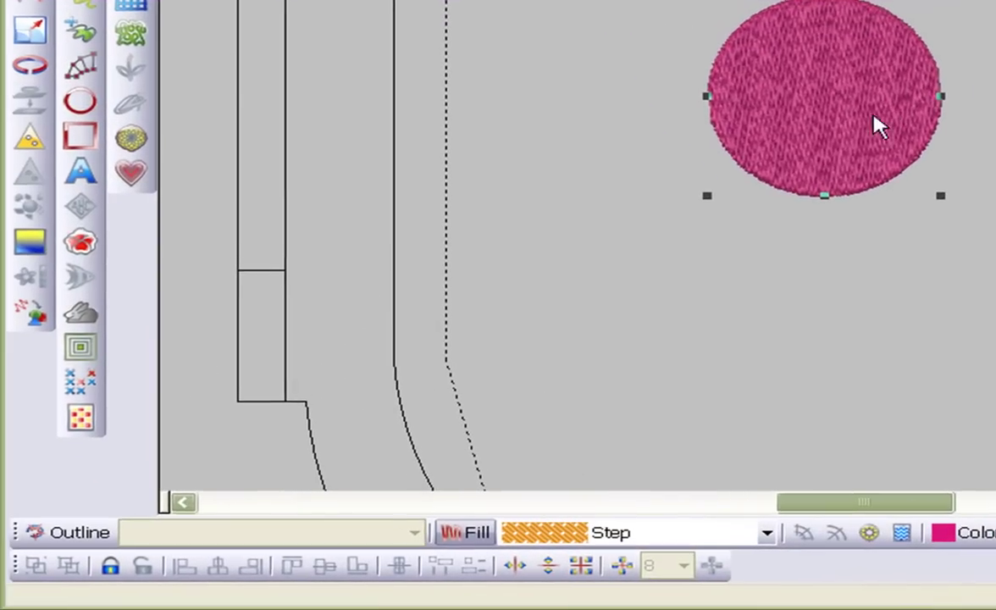
{"action": "left_click", "coordinate": [79, 537]}
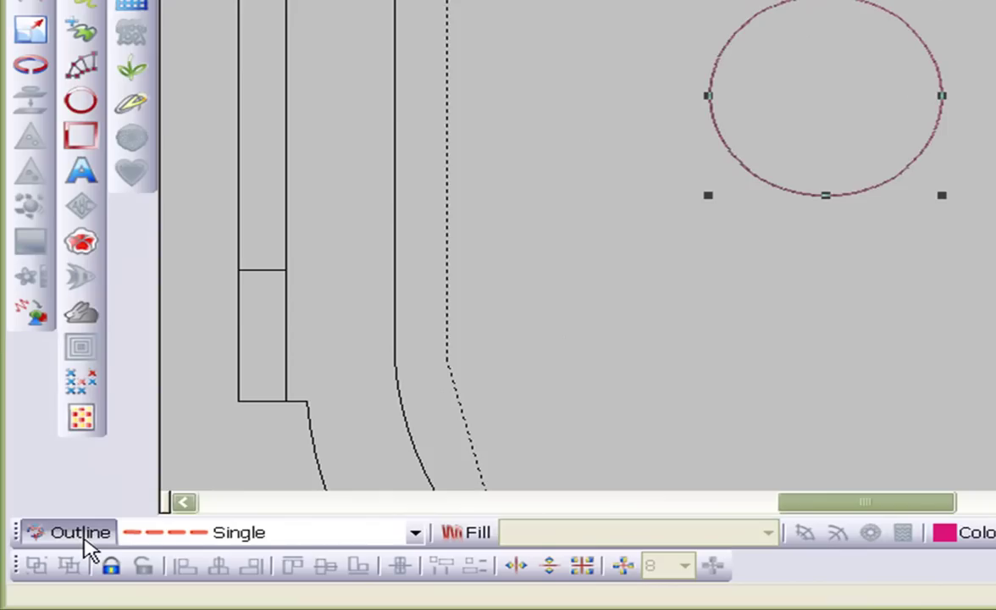
{"action": "left_click", "coordinate": [472, 533]}
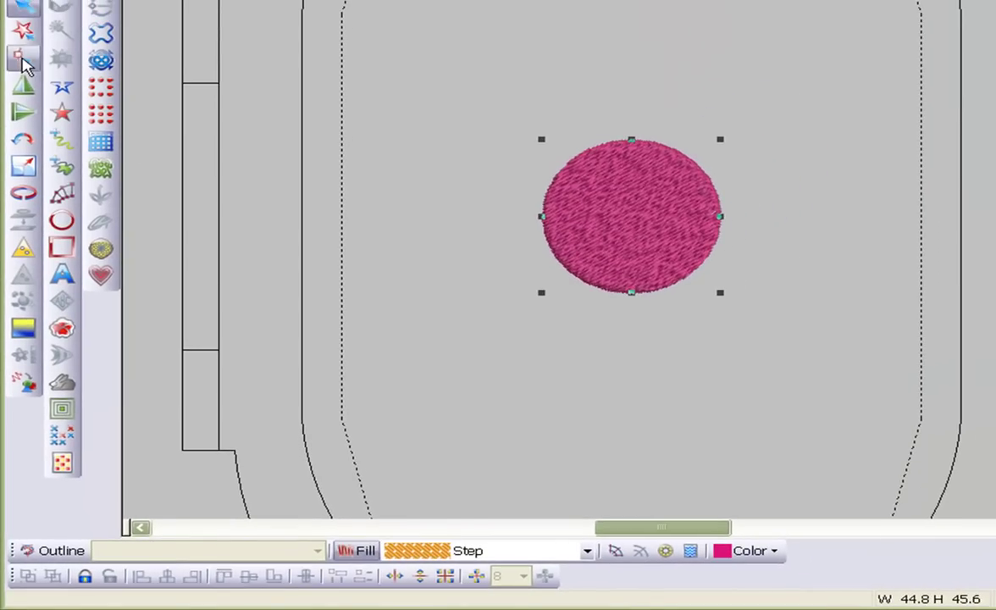
{"action": "left_click", "coordinate": [22, 59]}
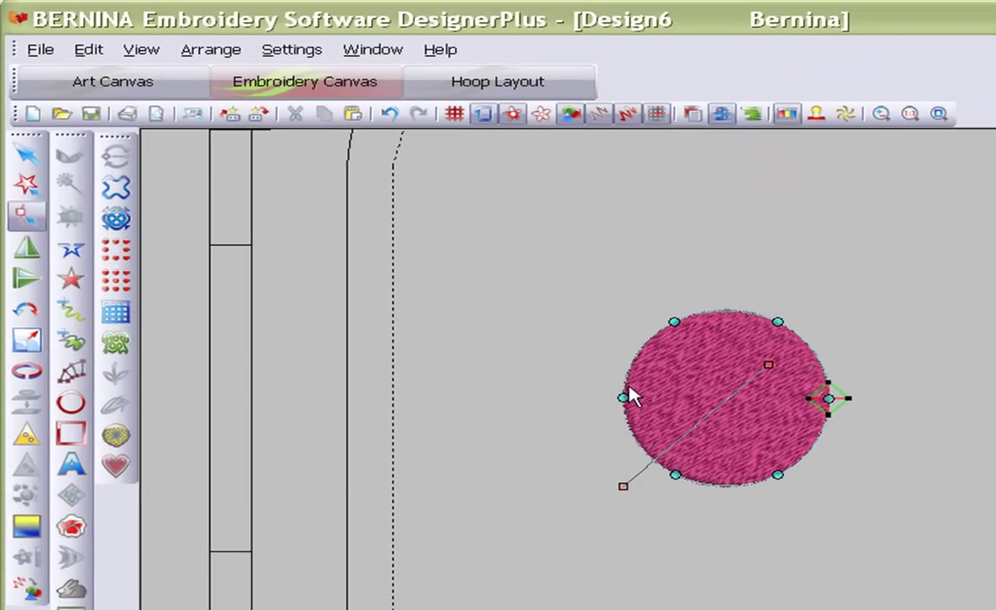
Tilt the circle's stitch angle and pull its bottom and top nodes down into a heart.
{"action": "mouse_move", "coordinate": [624, 485]}
{"action": "left_mouse_down"}
{"action": "mouse_move", "coordinate": [627, 475]}
{"action": "mouse_move", "coordinate": [601, 460]}
{"action": "mouse_move", "coordinate": [612, 482]}
{"action": "left_mouse_up"}
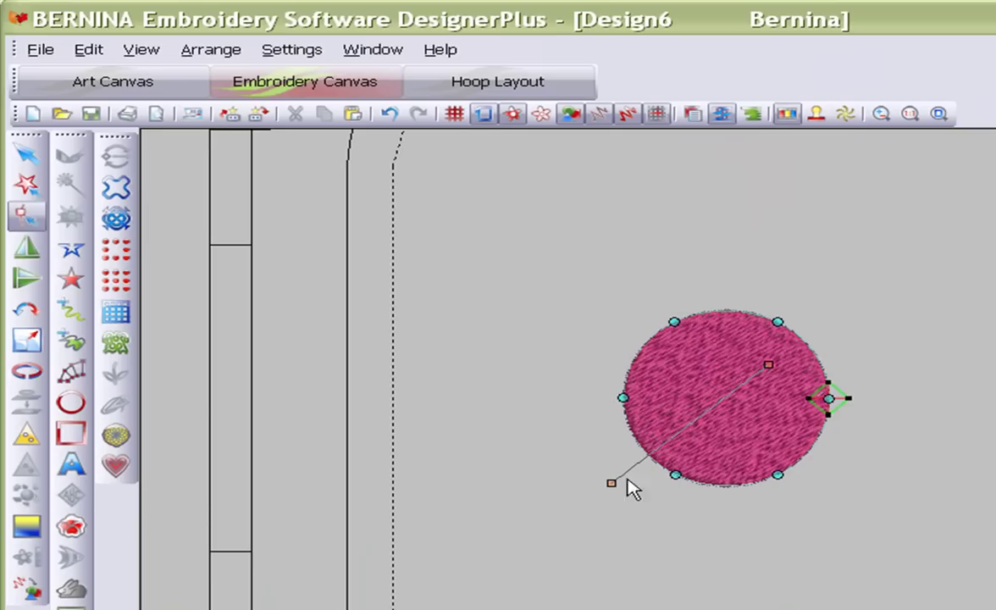
{"action": "left_click", "coordinate": [776, 321]}
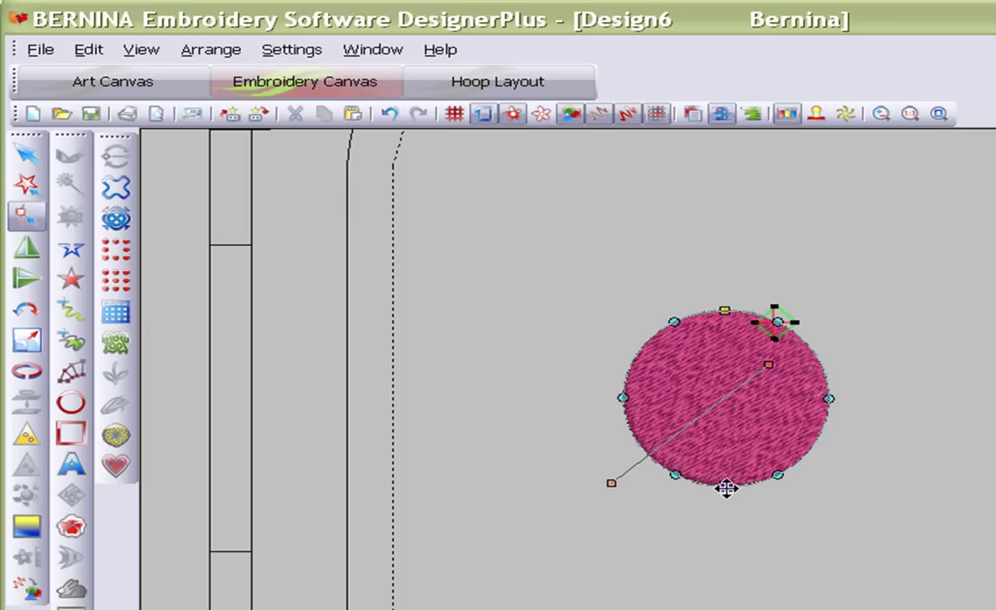
{"action": "left_click_drag", "start_coordinate": [726, 487], "coordinate": [725, 526]}
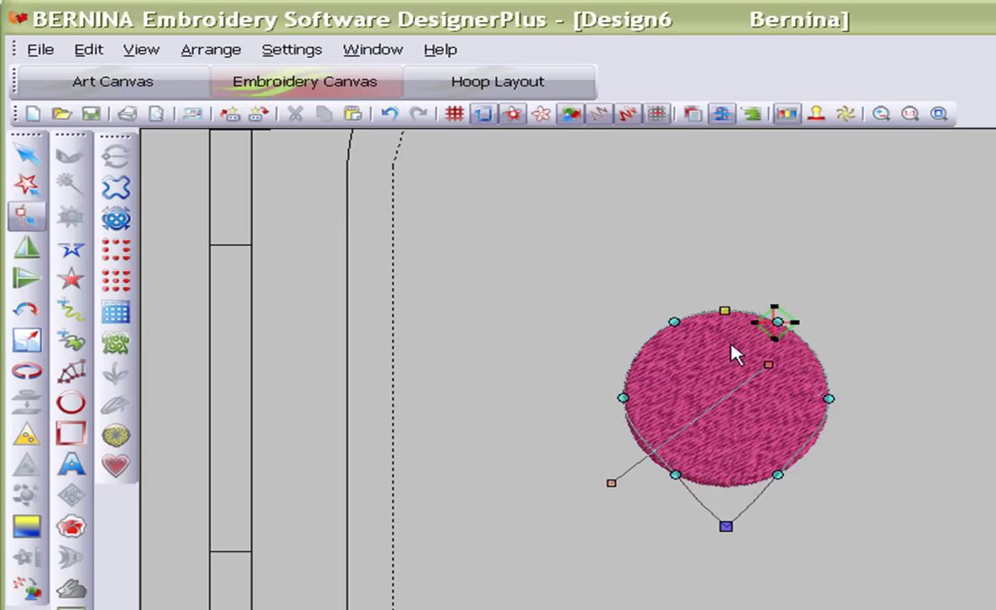
{"action": "left_click_drag", "start_coordinate": [722, 312], "coordinate": [719, 359]}
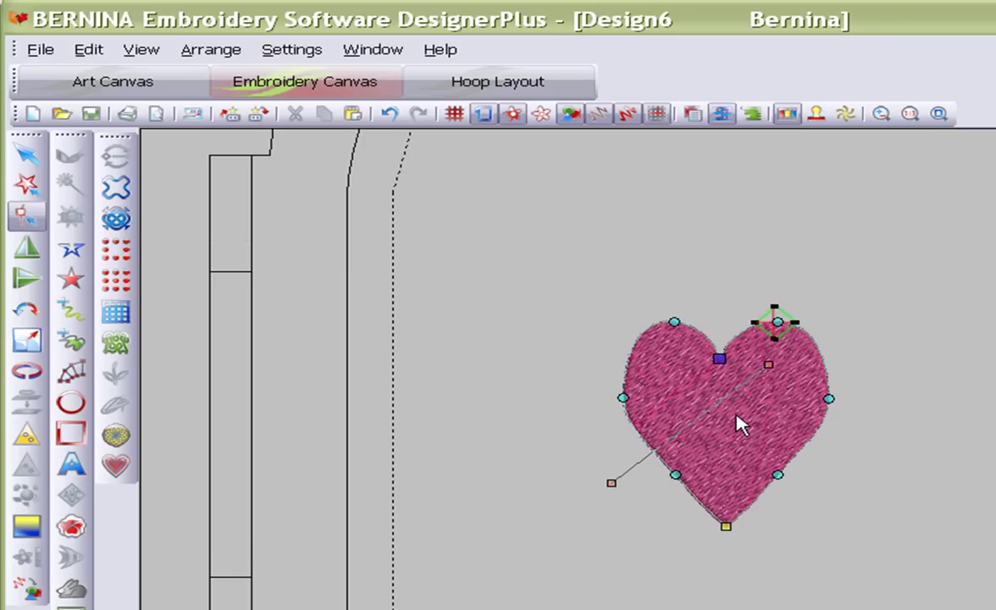
{"action": "left_click", "coordinate": [25, 154]}
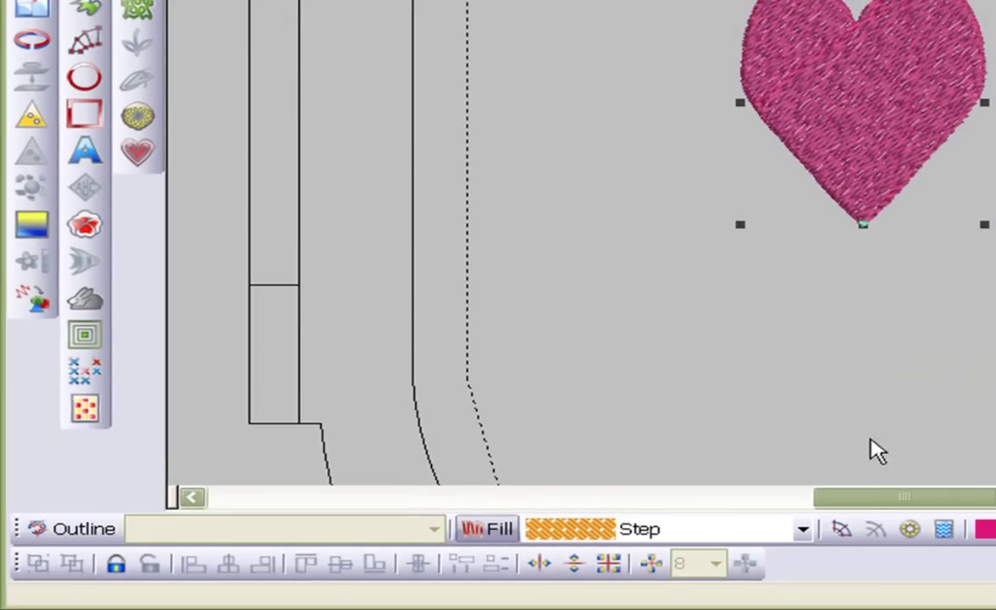
Make a Wreath of 6 heart copies centred at the heart's tip.
{"action": "left_click", "coordinate": [658, 575]}
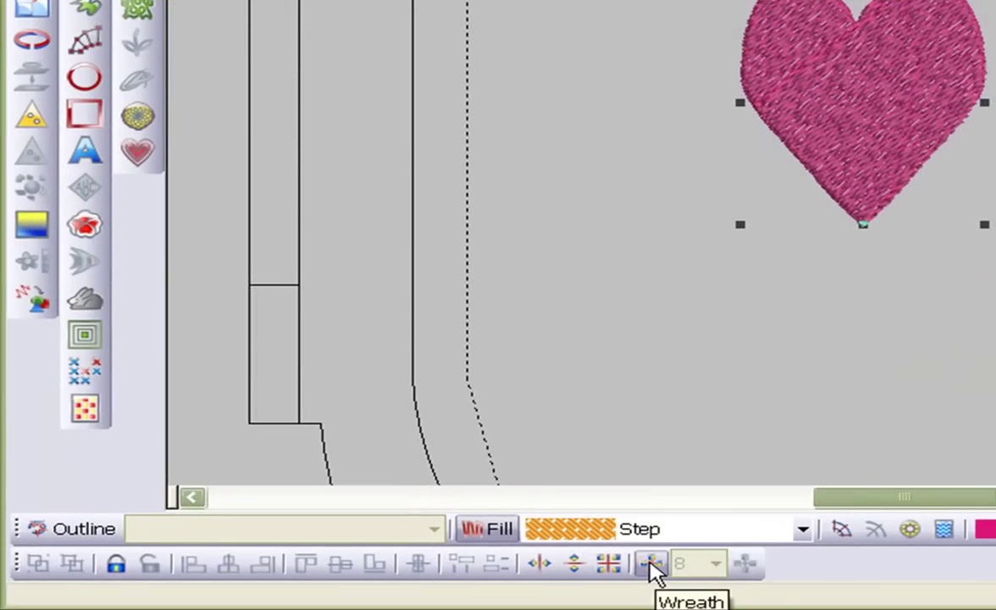
{"action": "left_click", "coordinate": [658, 576]}
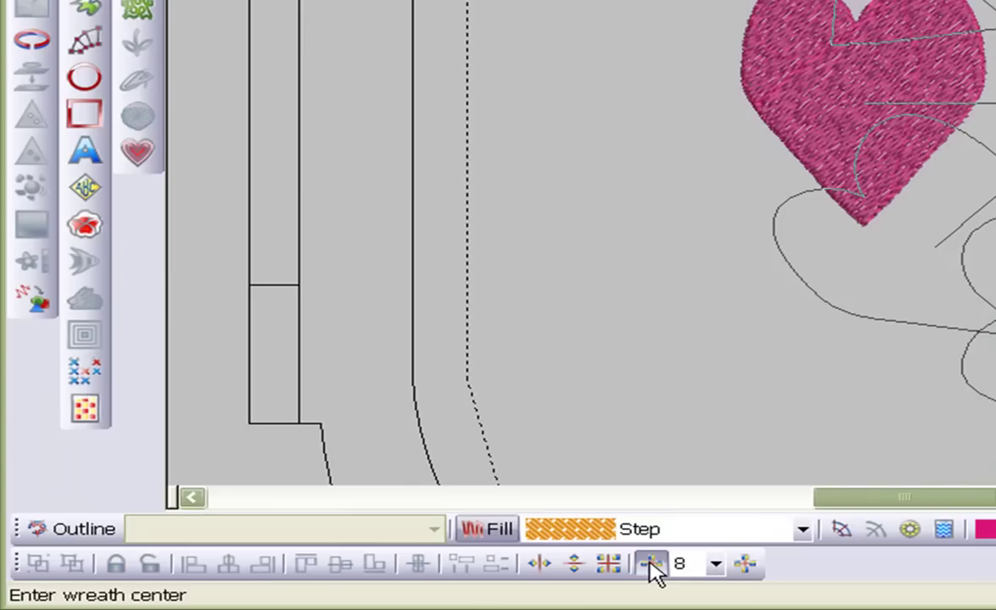
{"action": "left_click", "coordinate": [716, 564]}
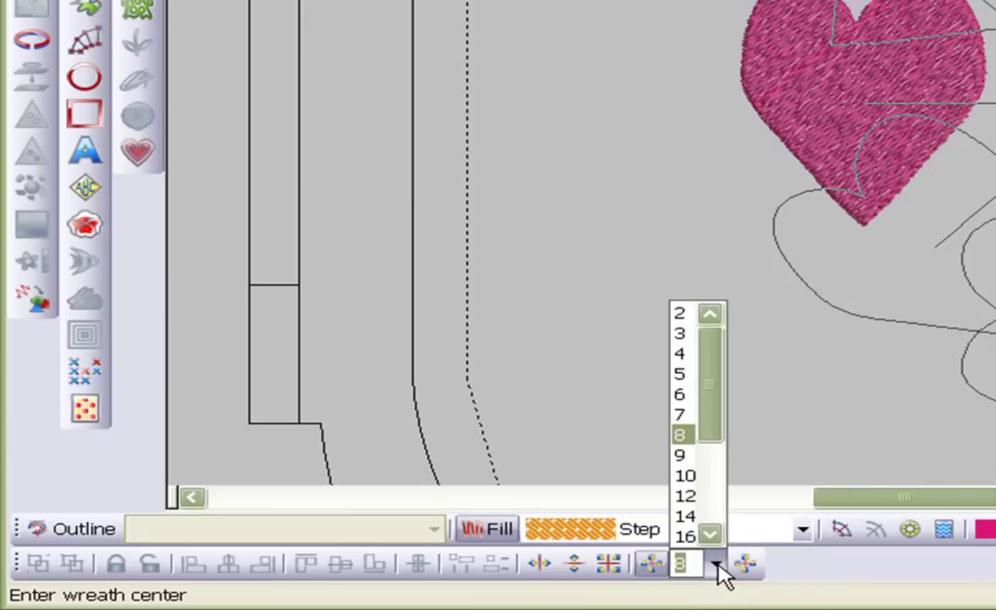
{"action": "left_click", "coordinate": [681, 395]}
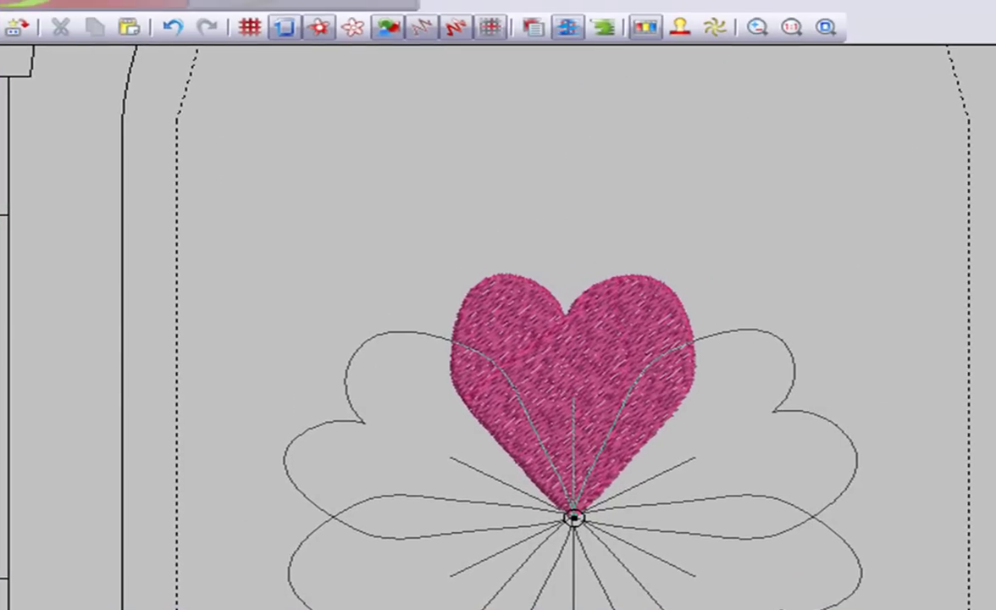
{"action": "left_click", "coordinate": [864, 225]}
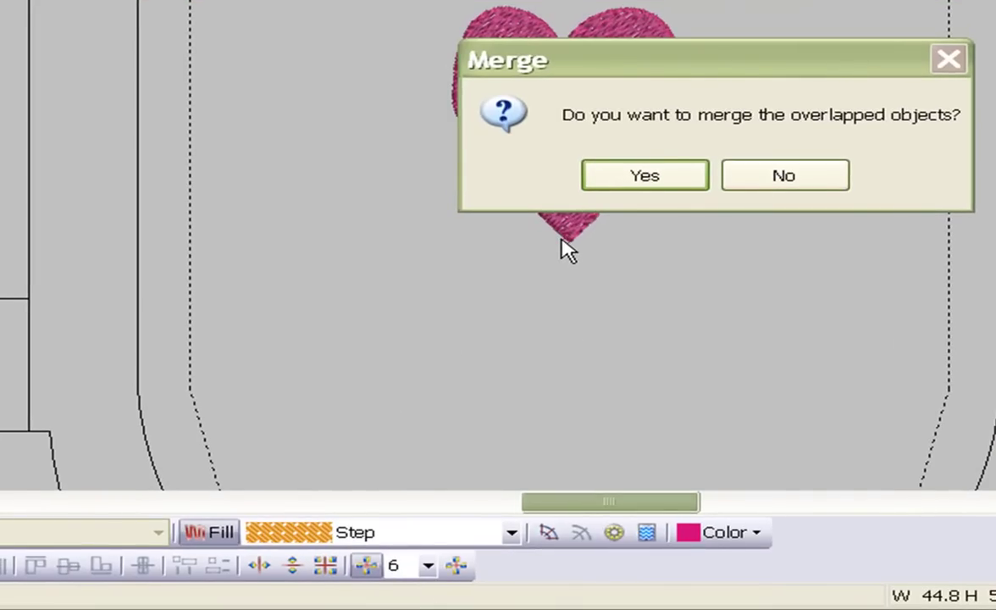
Accept the merge so the six hearts become one scalloped pink flower.
{"action": "left_click", "coordinate": [649, 176]}
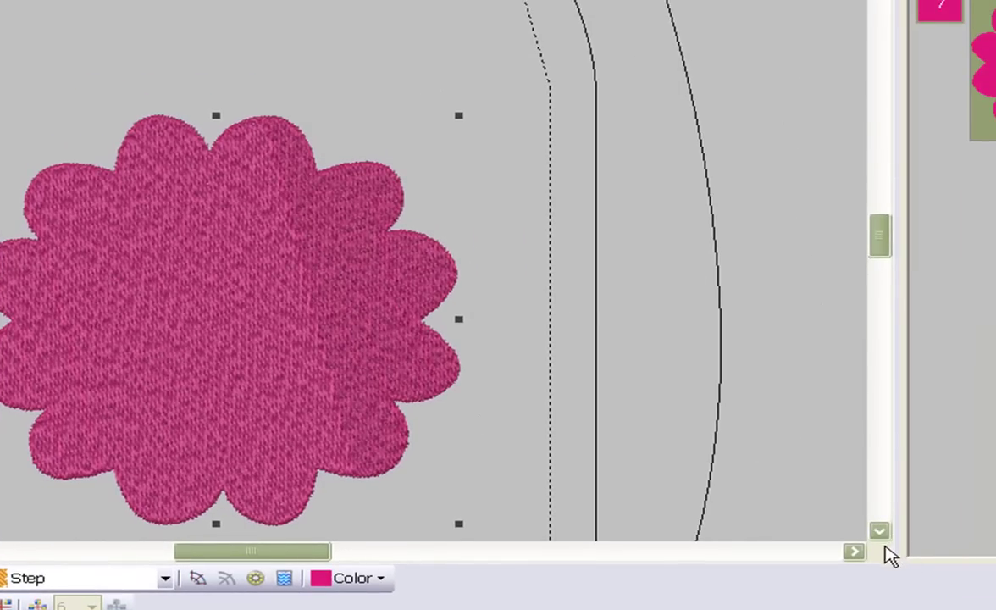
{"action": "left_click", "coordinate": [880, 532]}
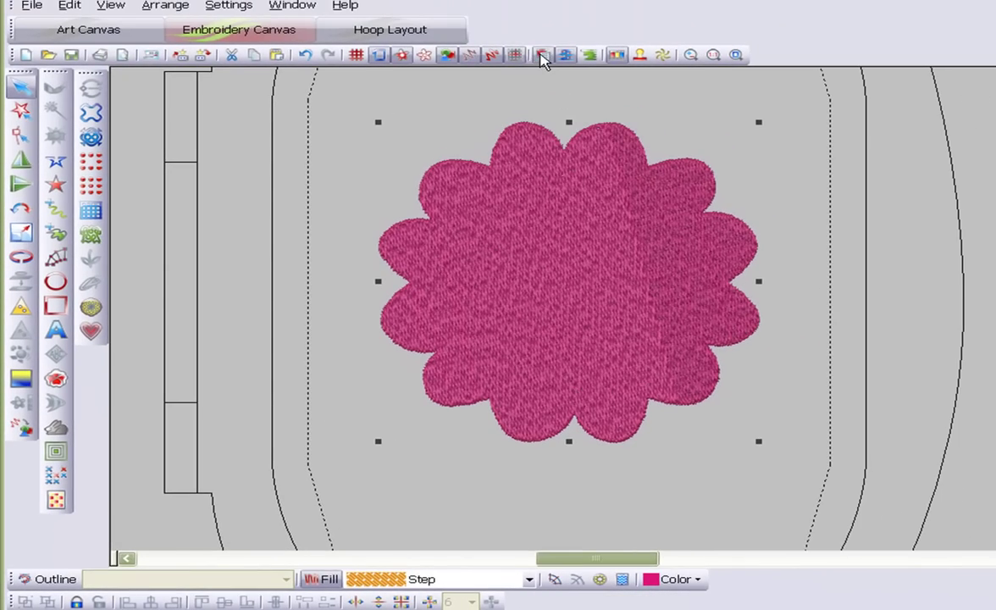
{"action": "left_click", "coordinate": [543, 55]}
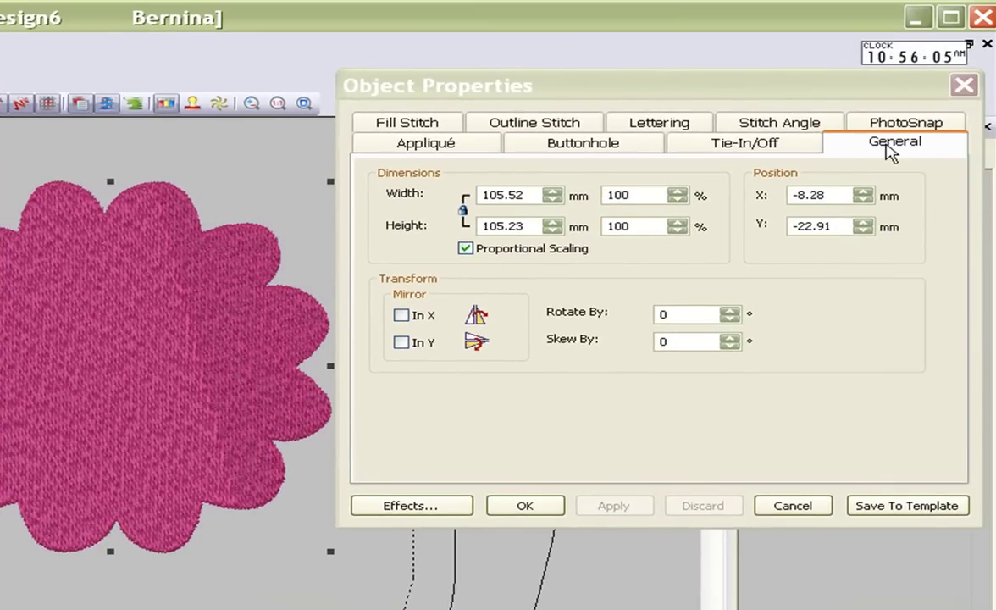
Enable Star Fill on the flower from the Star & Wave Fill effects tab.
{"action": "left_click", "coordinate": [413, 505]}
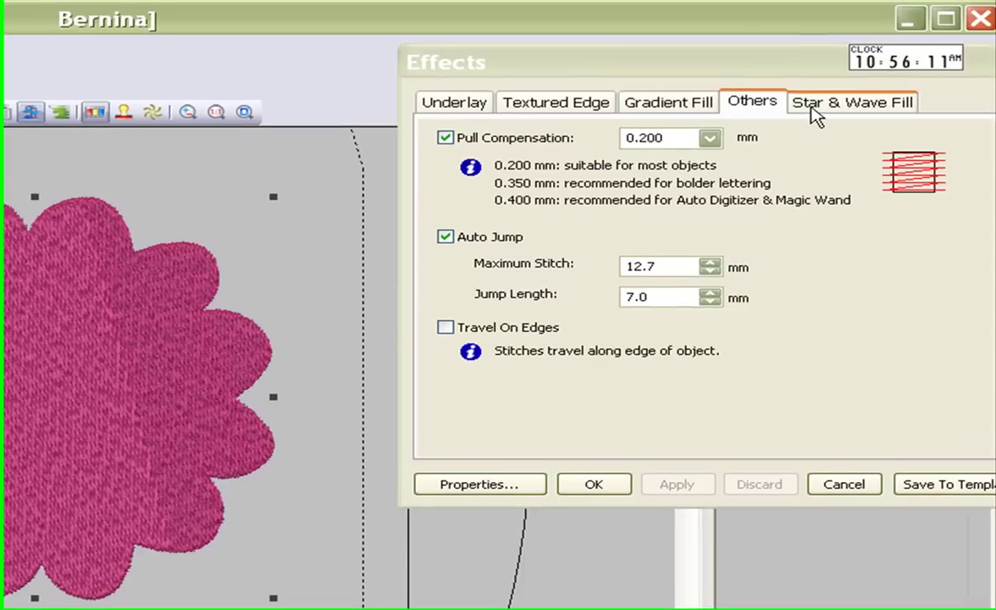
{"action": "left_click", "coordinate": [812, 106]}
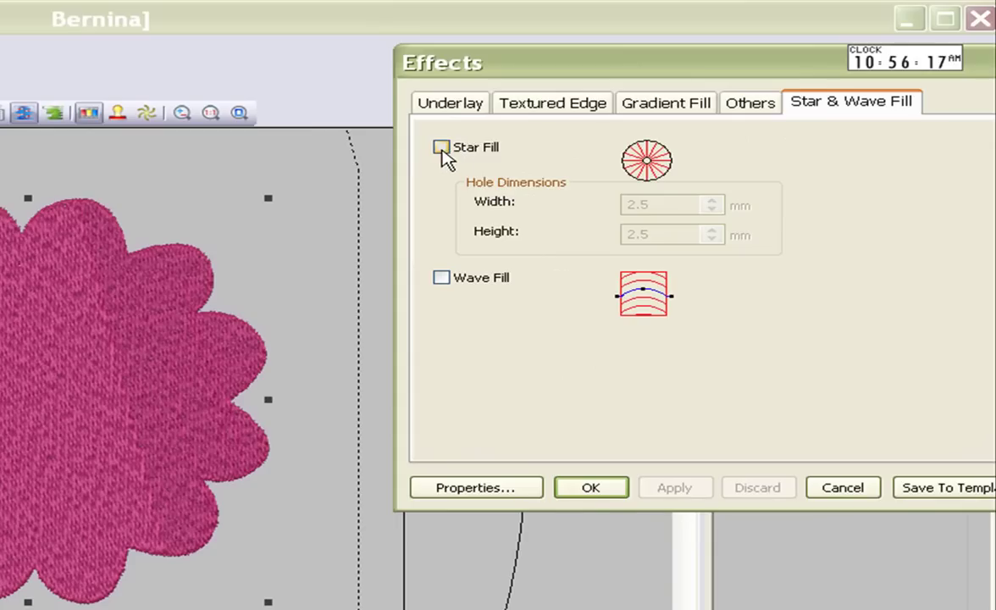
{"action": "left_click", "coordinate": [442, 151]}
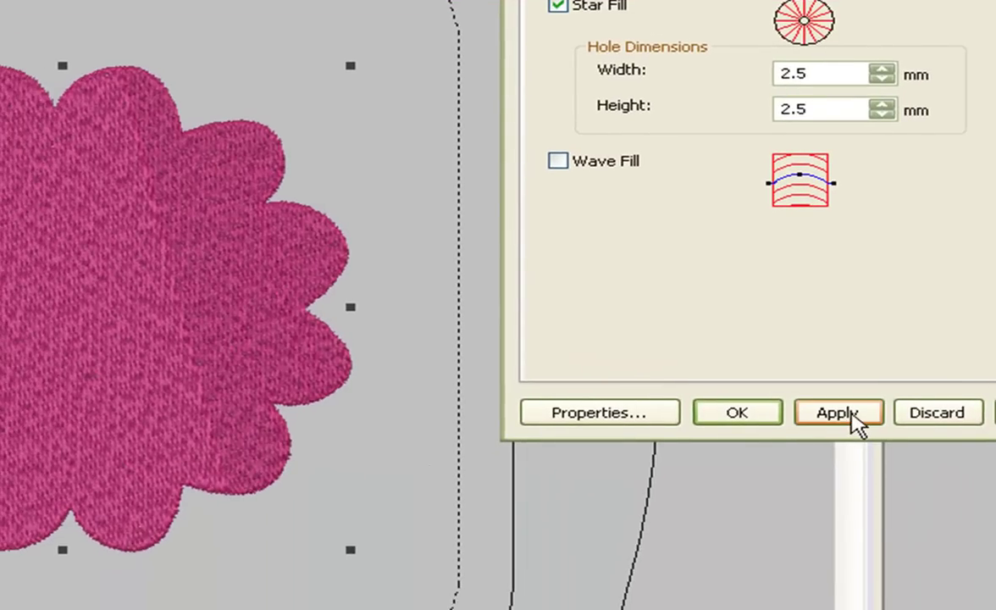
{"action": "left_click", "coordinate": [852, 419]}
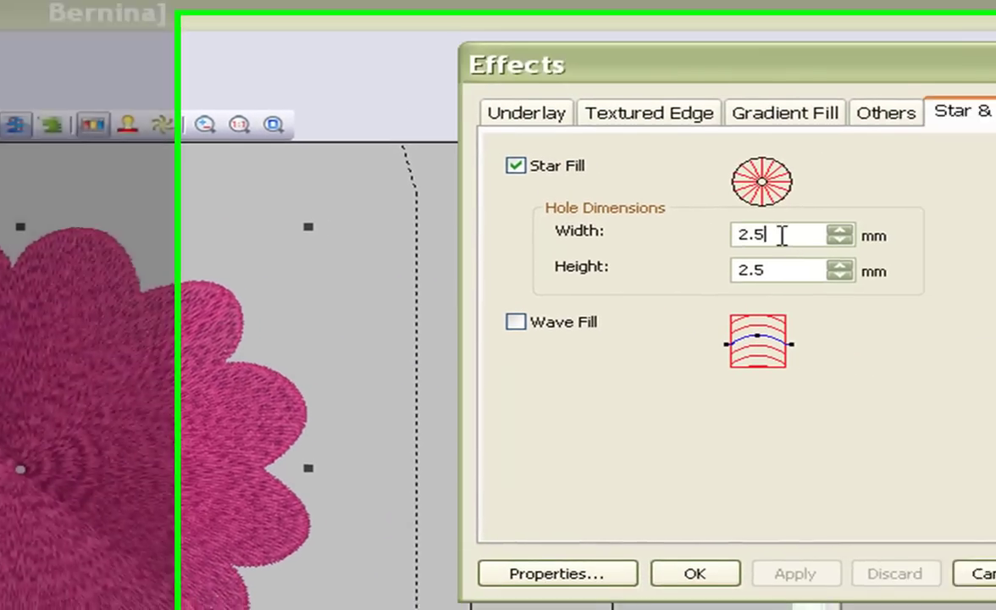
Set the star fill hole width and height to 5.0 mm and confirm the effects.
{"action": "left_click_drag", "start_coordinate": [896, 246], "coordinate": [823, 245]}
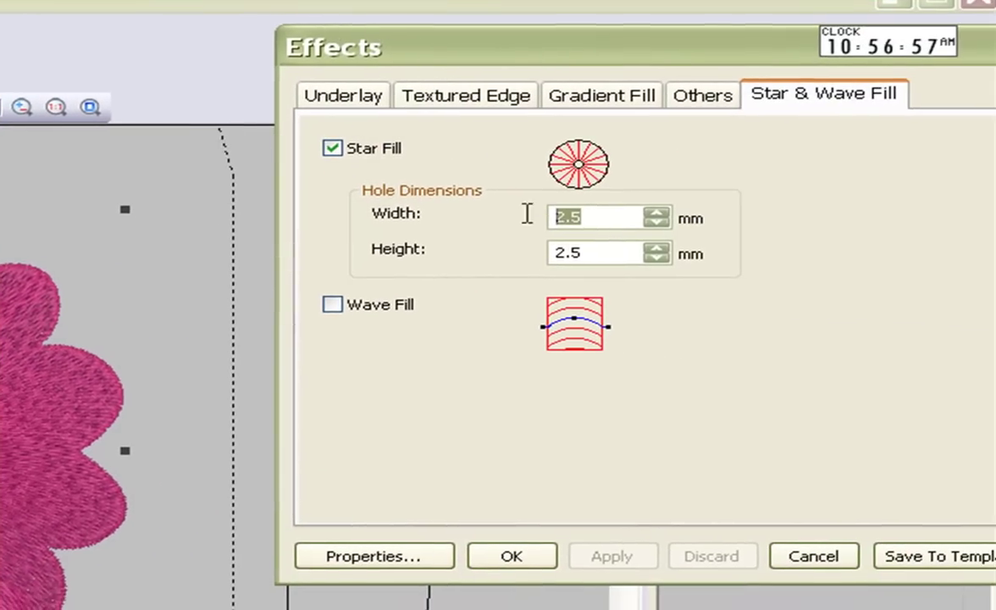
{"action": "type", "text": "5"}
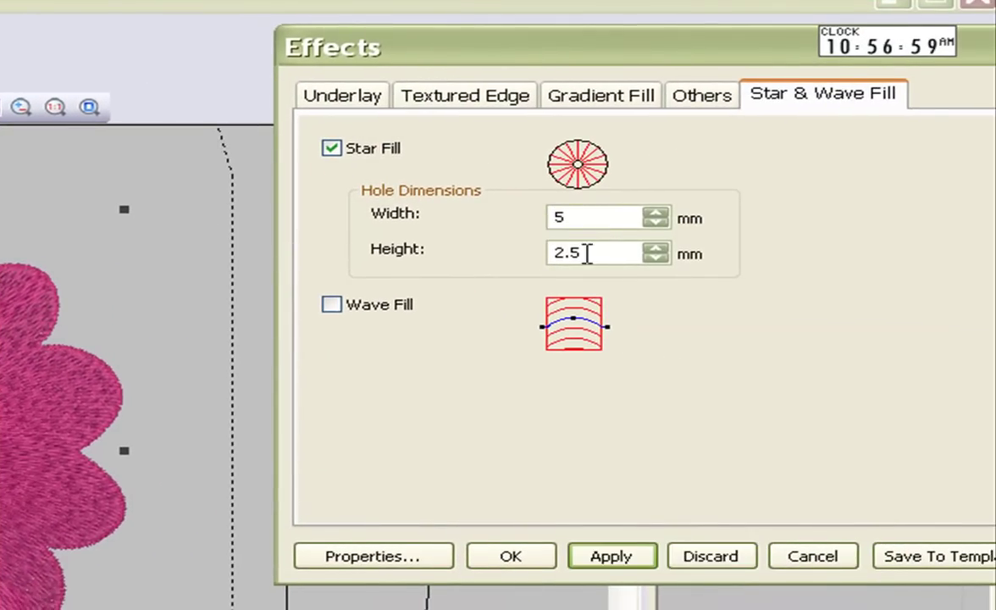
{"action": "key", "text": "Tab"}
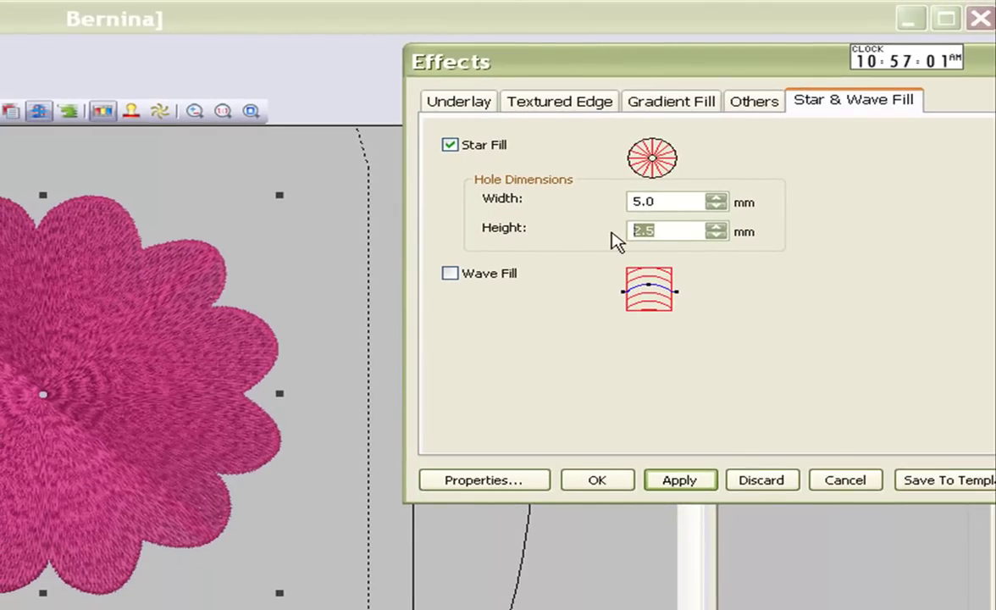
{"action": "type", "text": "5"}
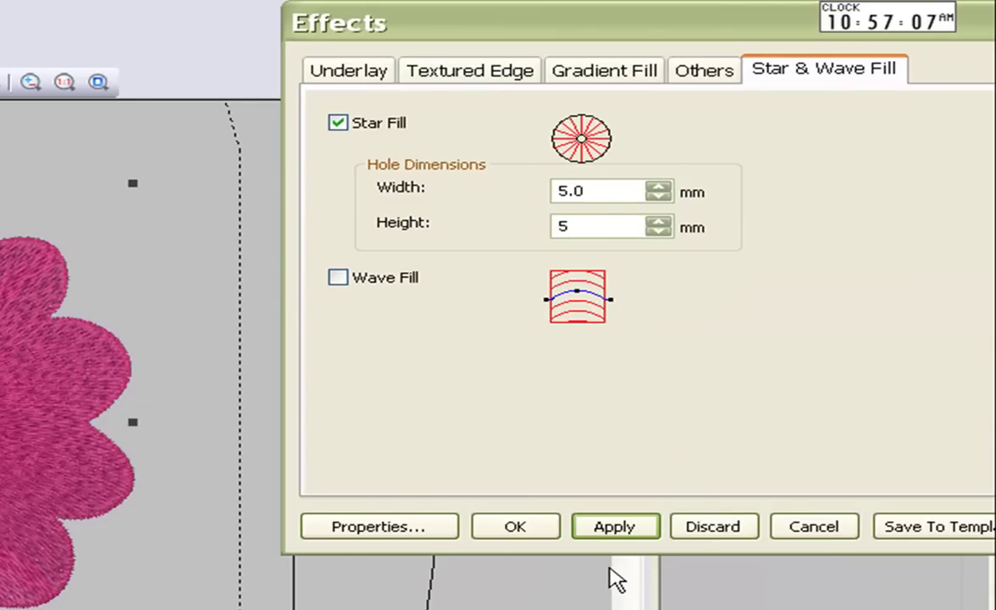
{"action": "left_click", "coordinate": [616, 528]}
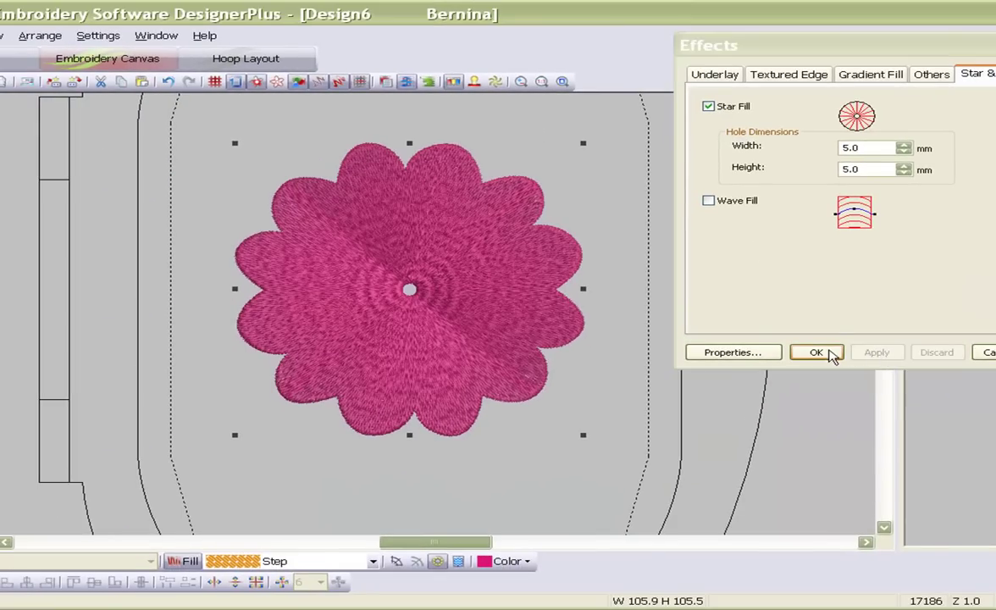
{"action": "left_click", "coordinate": [818, 352]}
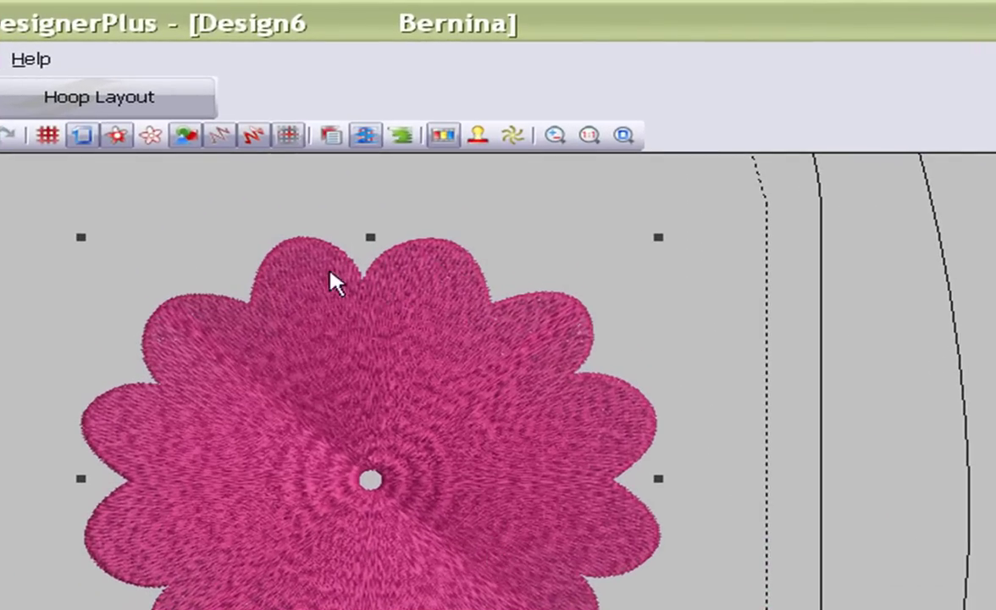
{"action": "left_click", "coordinate": [331, 136]}
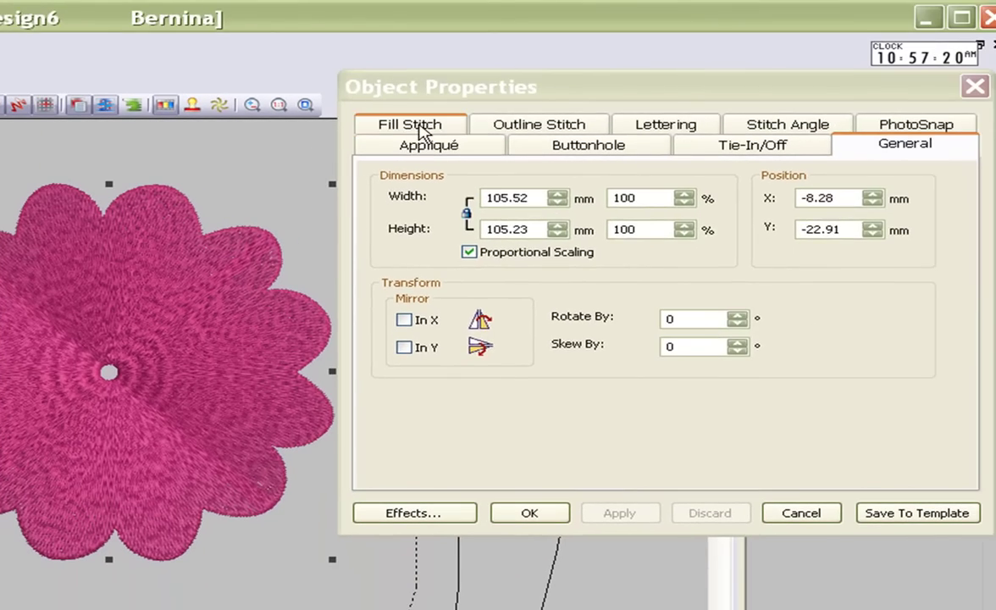
Set the flower's Fill Stitch spacing to 2.00 mm.
{"action": "left_click", "coordinate": [415, 126]}
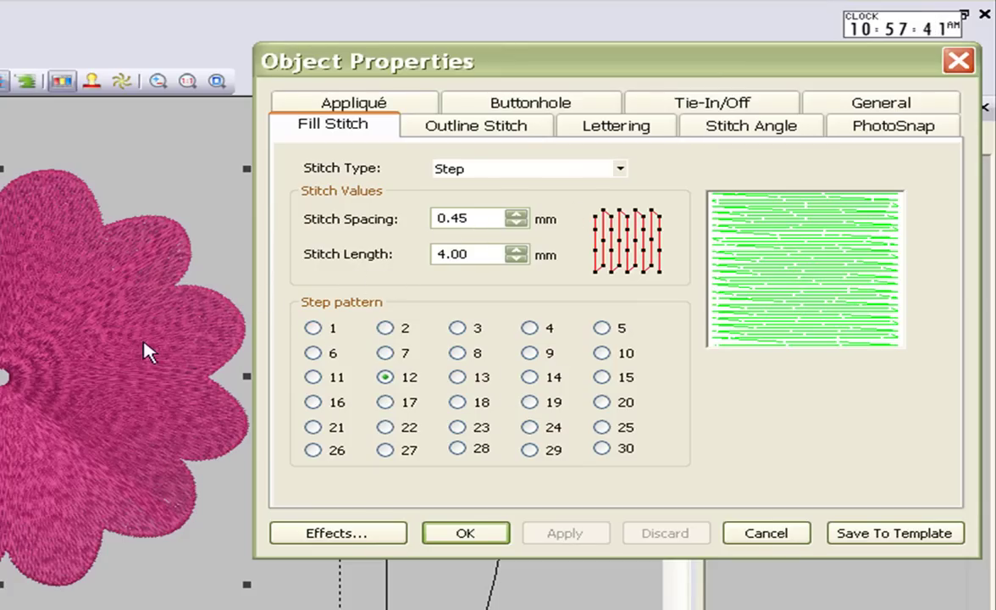
{"action": "left_click_drag", "start_coordinate": [487, 219], "coordinate": [432, 217]}
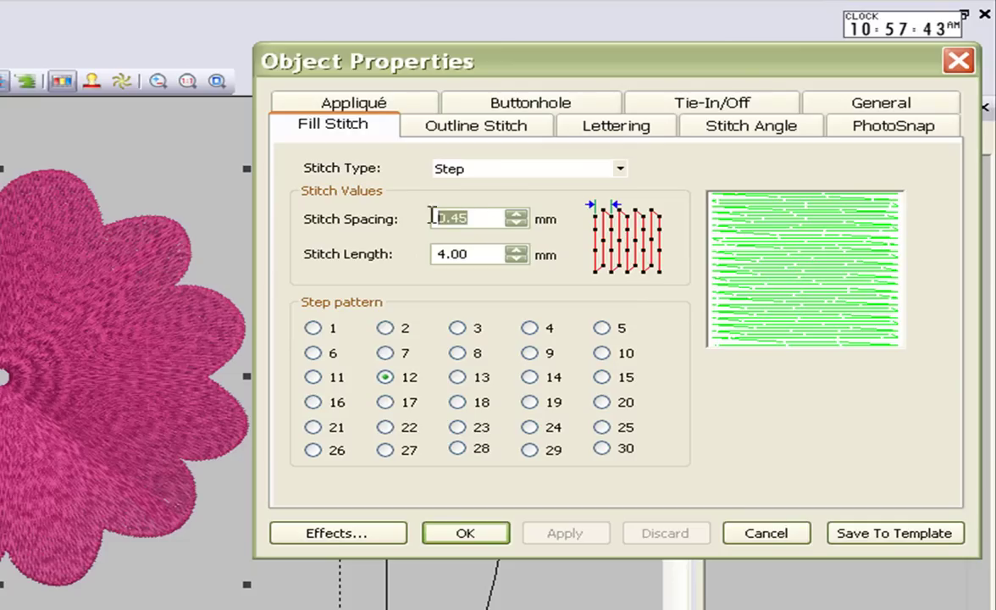
{"action": "type", "text": "2"}
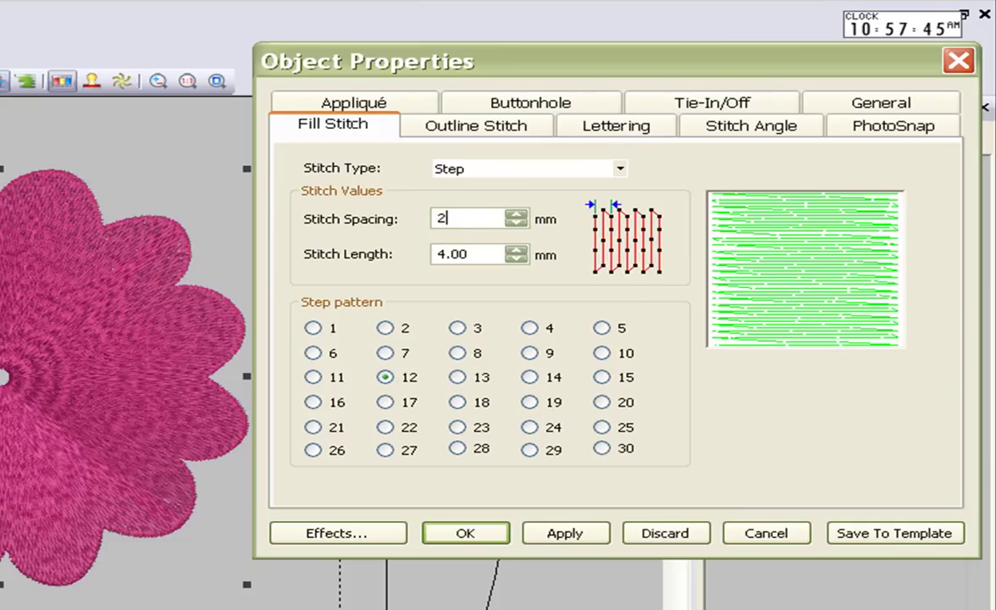
{"action": "left_click", "coordinate": [576, 539]}
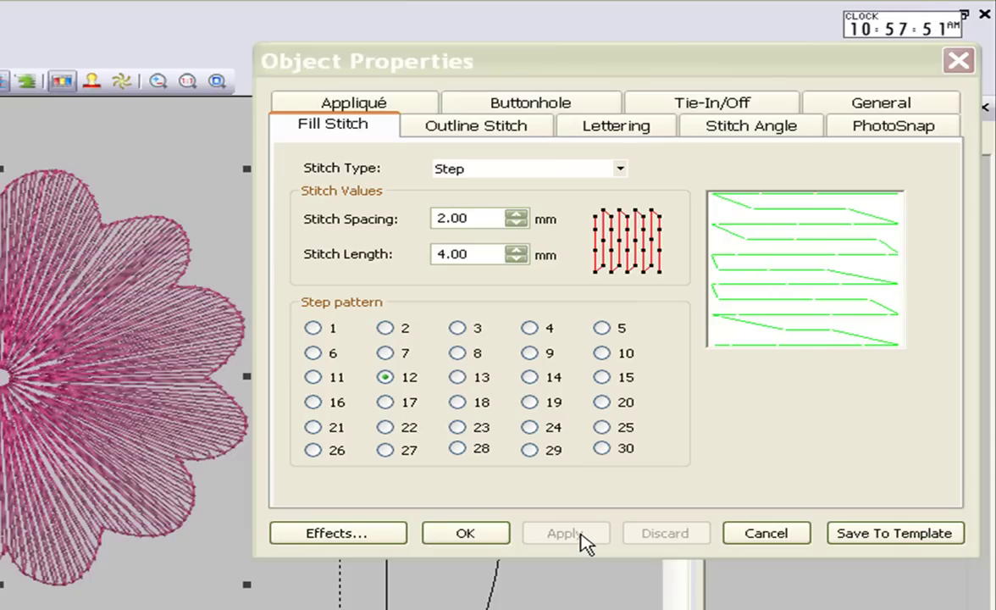
{"action": "left_click", "coordinate": [382, 537]}
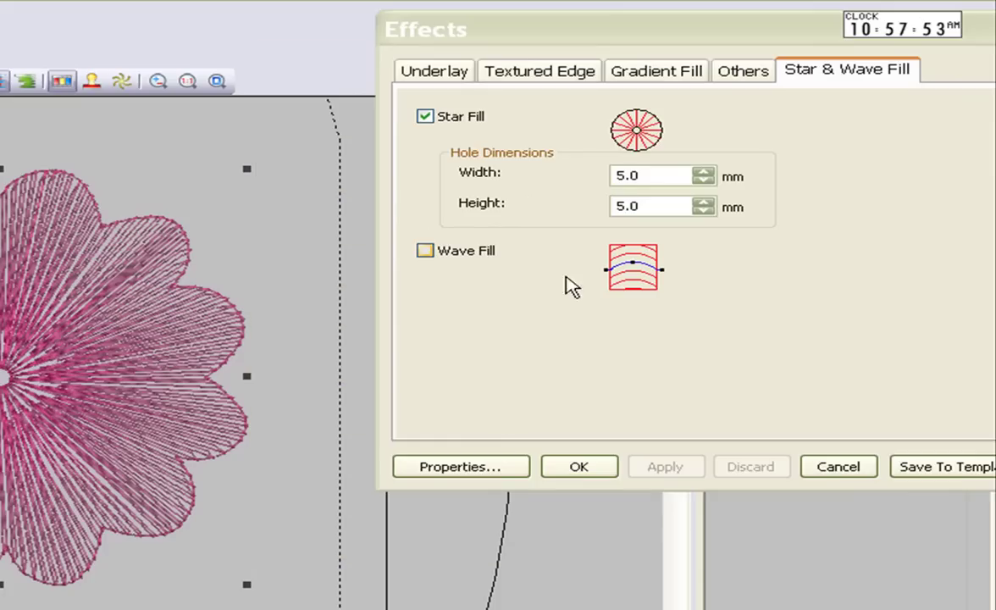
Turn off Underlay 1 for the flower.
{"action": "left_click", "coordinate": [423, 70]}
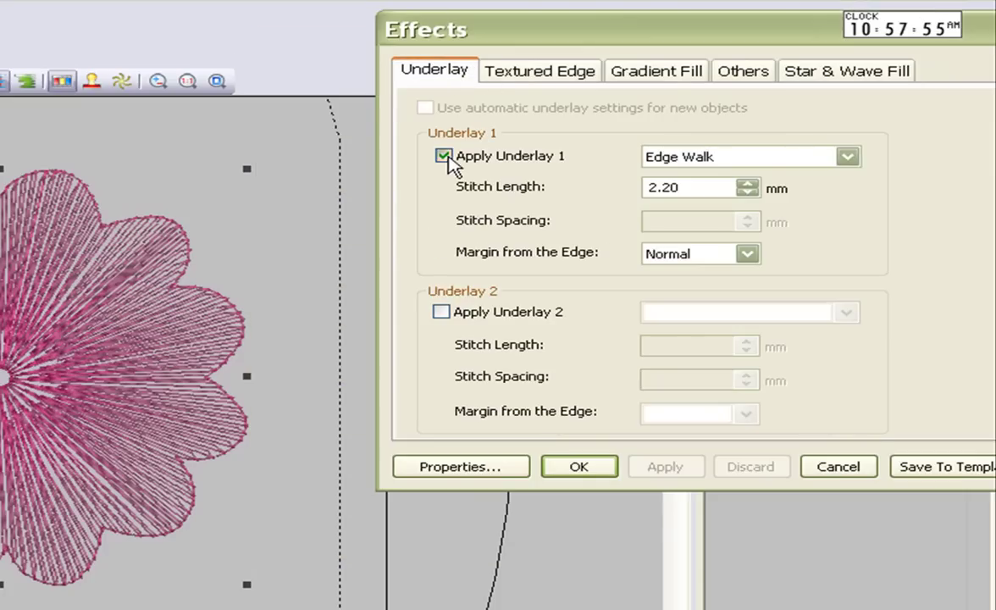
{"action": "left_click", "coordinate": [444, 158]}
{"action": "left_click", "coordinate": [665, 469]}
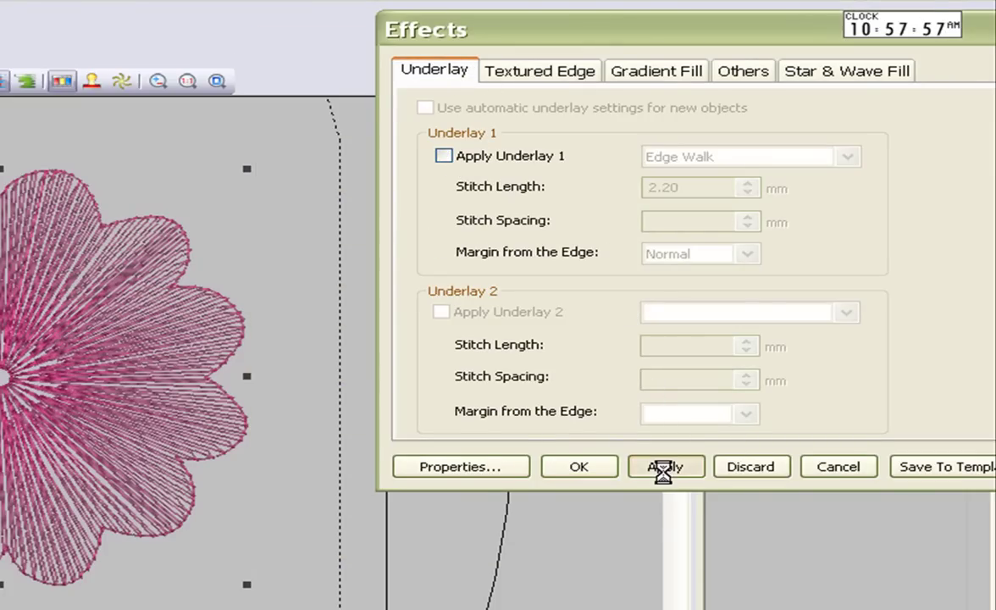
Enable Travel On Edges for the flower and close the effect settings.
{"action": "left_click", "coordinate": [746, 74]}
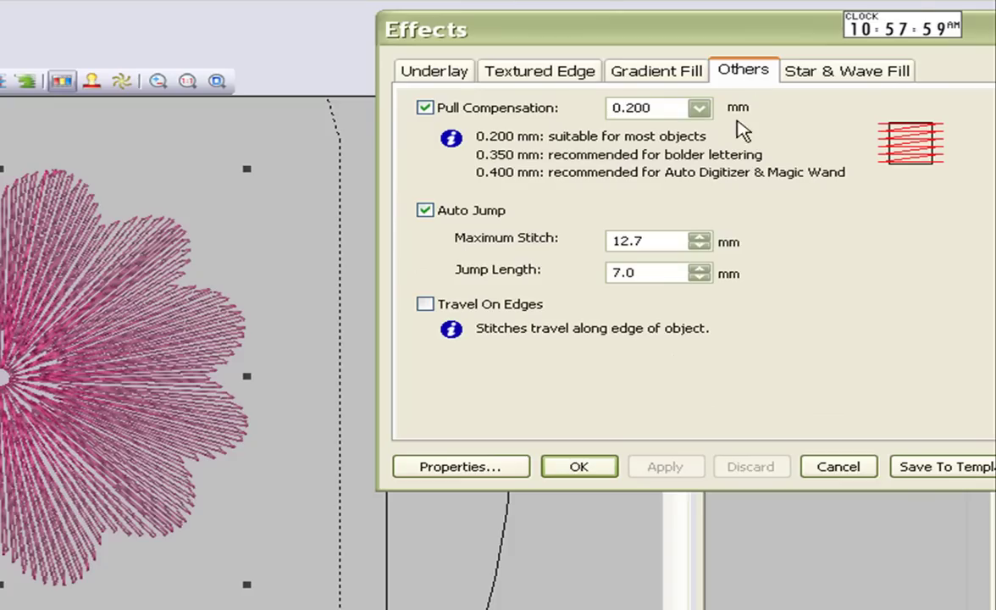
{"action": "left_click", "coordinate": [424, 304]}
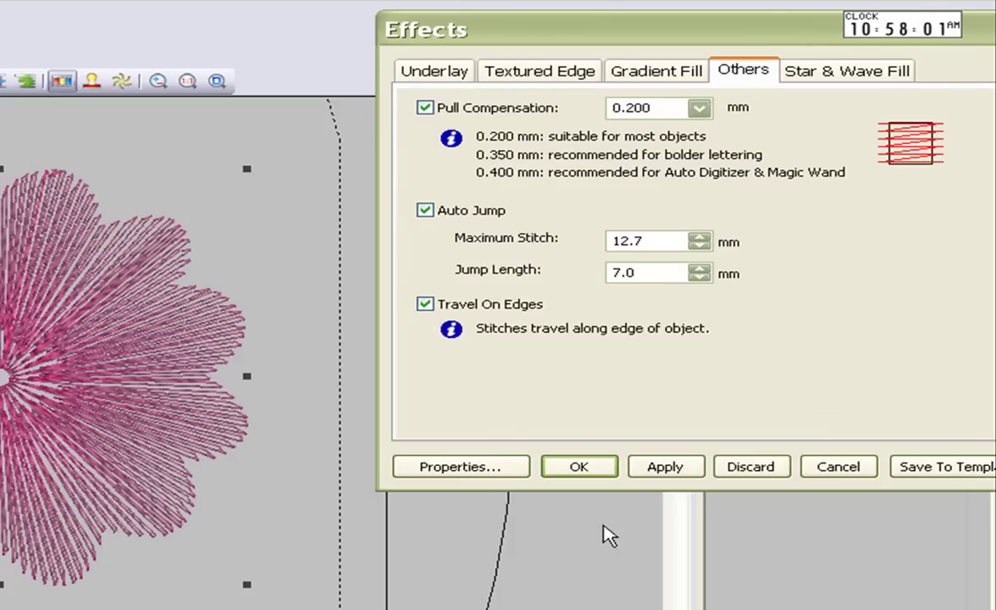
{"action": "left_click", "coordinate": [678, 471]}
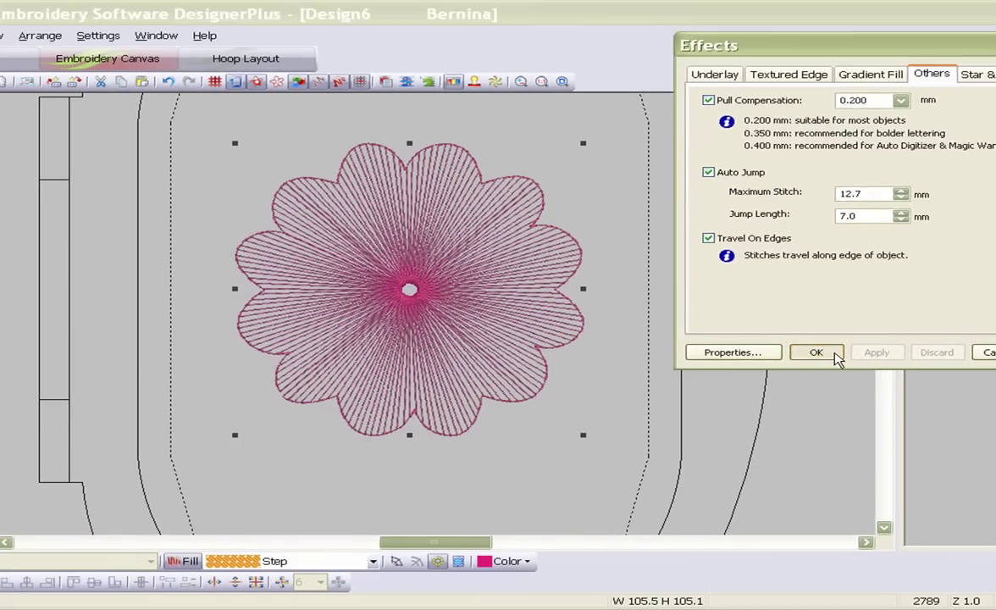
{"action": "left_click", "coordinate": [587, 462]}
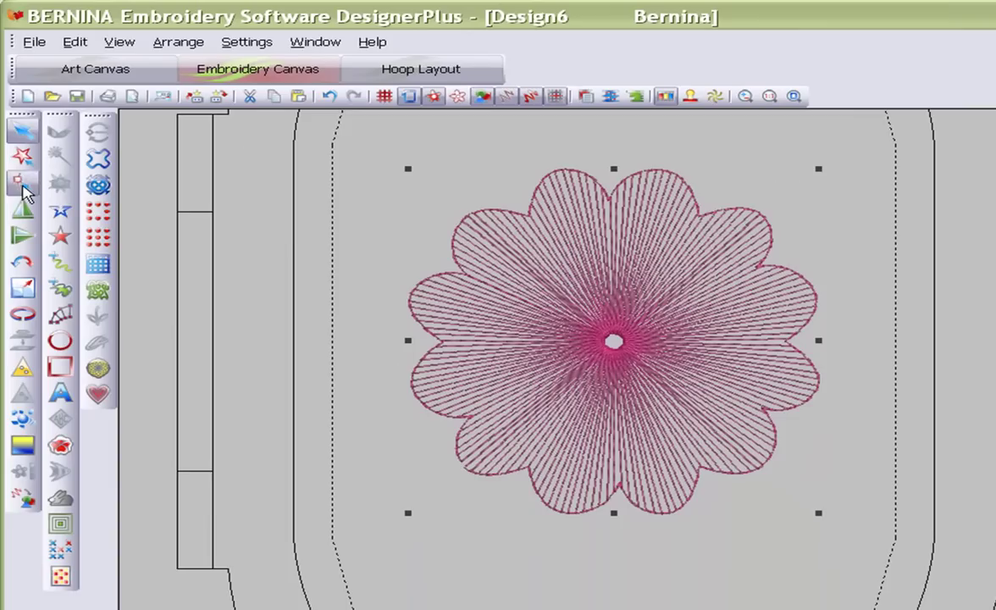
{"action": "left_click", "coordinate": [22, 182]}
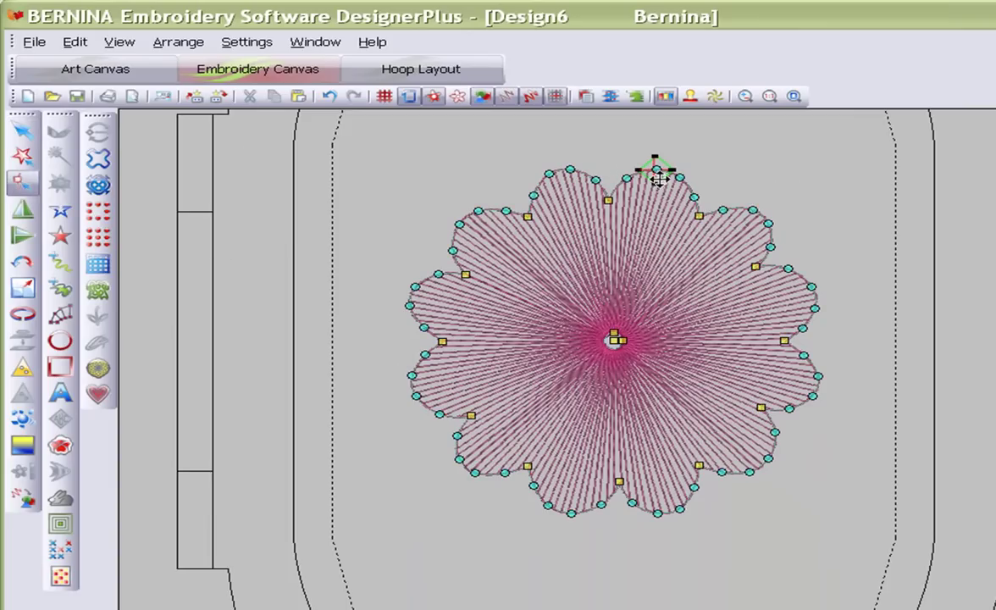
Reselect the flower and bring up Outline Design with a Satin outline type.
{"action": "left_click", "coordinate": [22, 129]}
{"action": "left_click", "coordinate": [870, 254]}
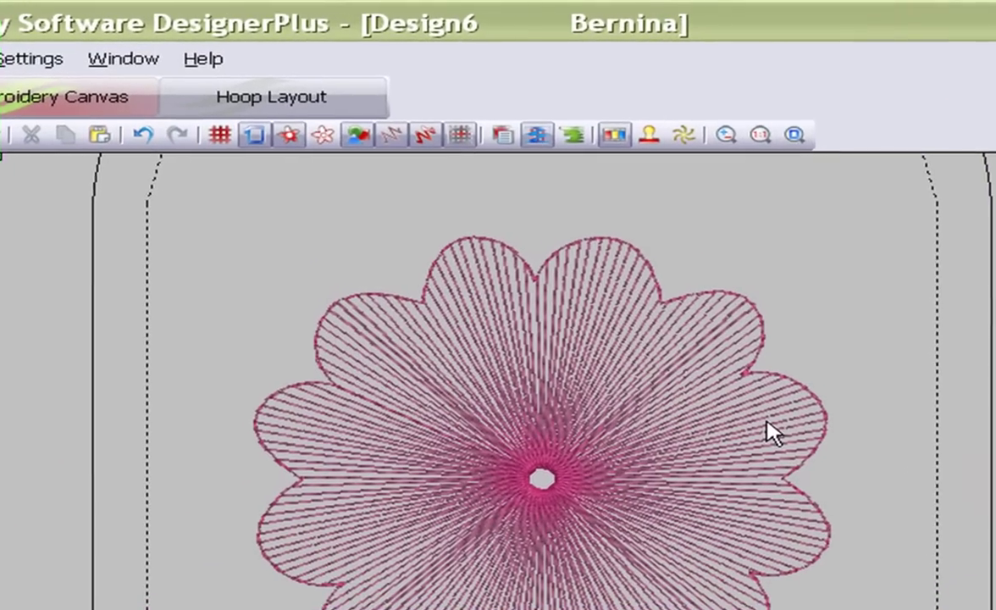
{"action": "left_click", "coordinate": [777, 309]}
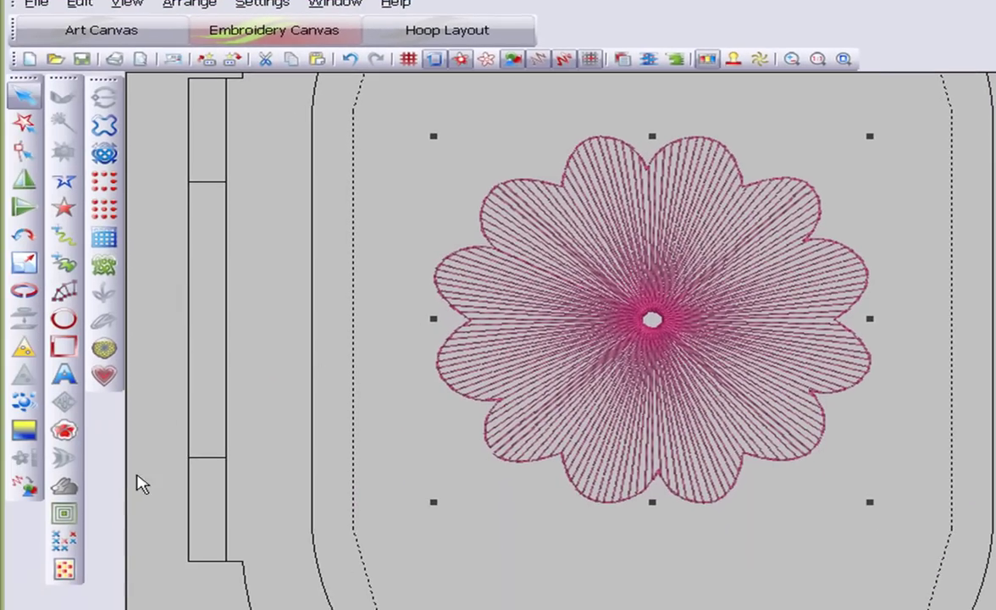
{"action": "left_click", "coordinate": [63, 513]}
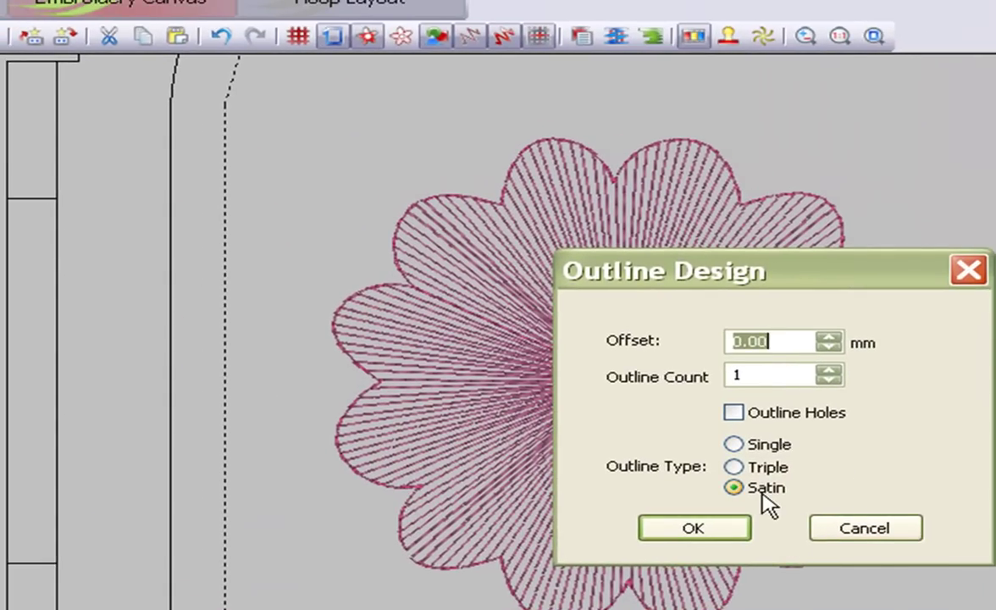
Add the pink Satin outline around the flower and select the new outline object.
{"action": "left_click", "coordinate": [696, 530]}
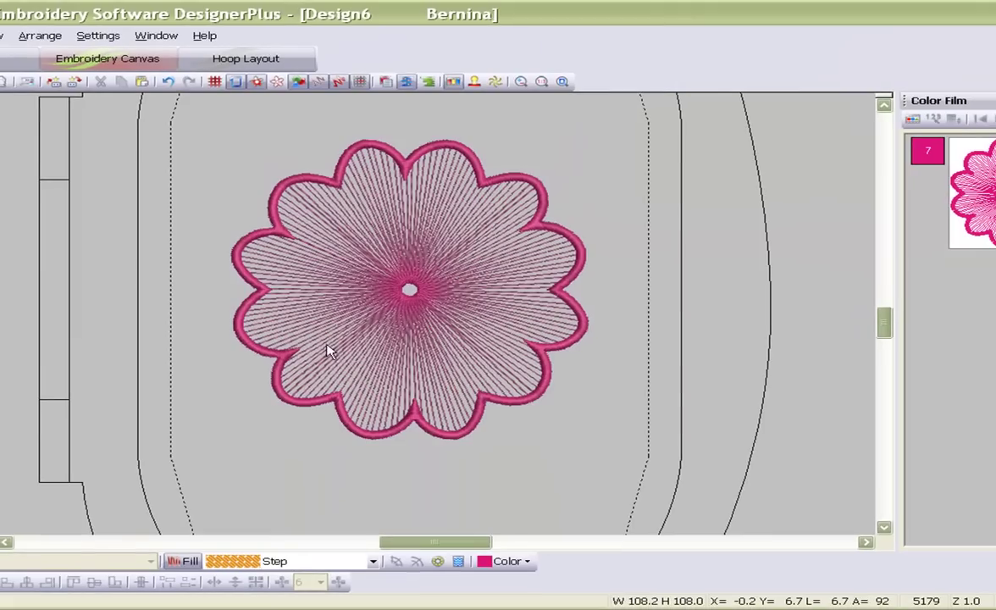
{"action": "left_click", "coordinate": [385, 81]}
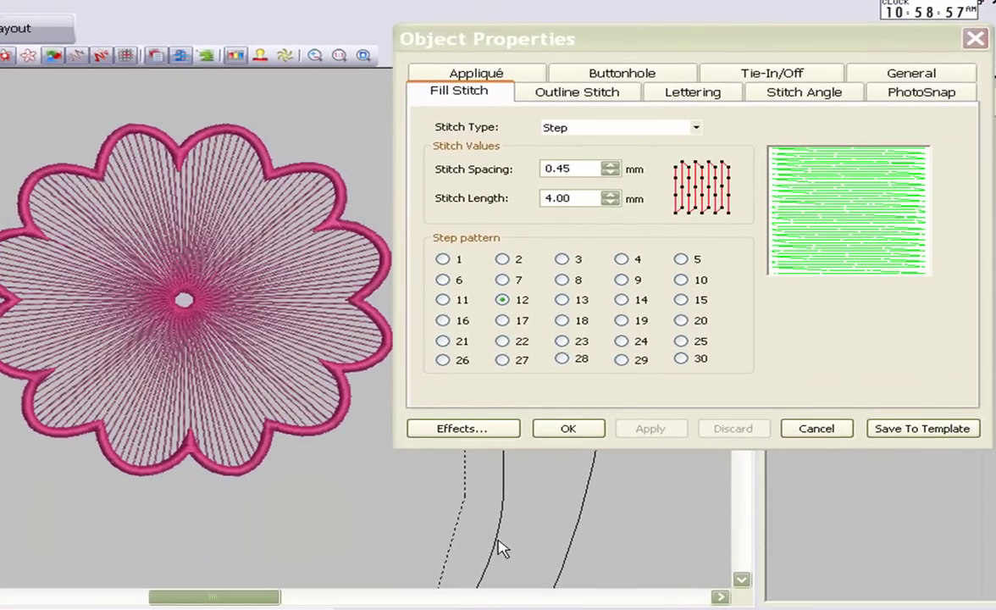
{"action": "left_click", "coordinate": [829, 429]}
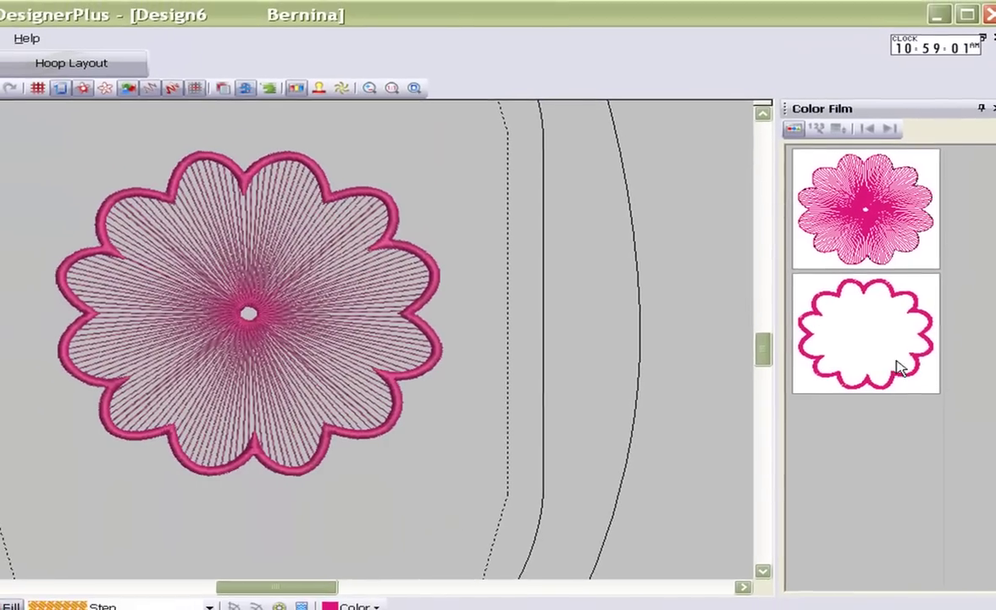
{"action": "left_click", "coordinate": [827, 333]}
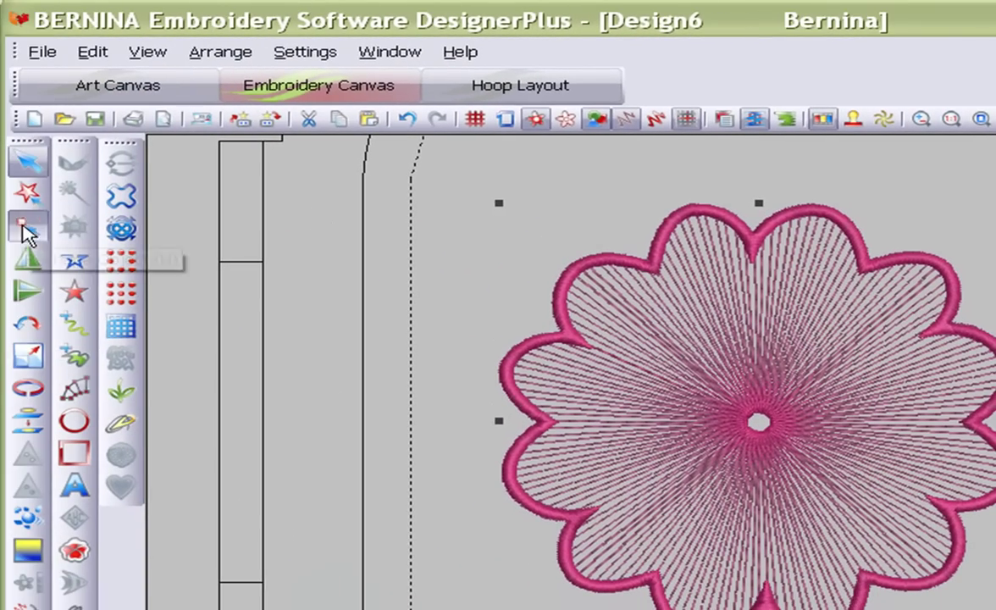
{"action": "left_click", "coordinate": [27, 228]}
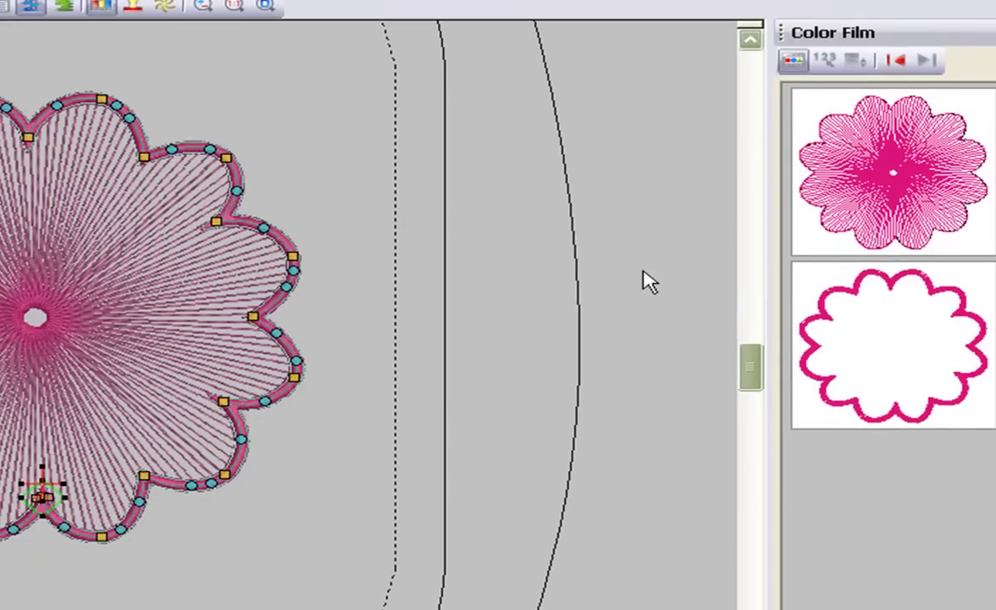
Move the star fill's entry point down onto the bottom notch.
{"action": "left_click", "coordinate": [913, 203]}
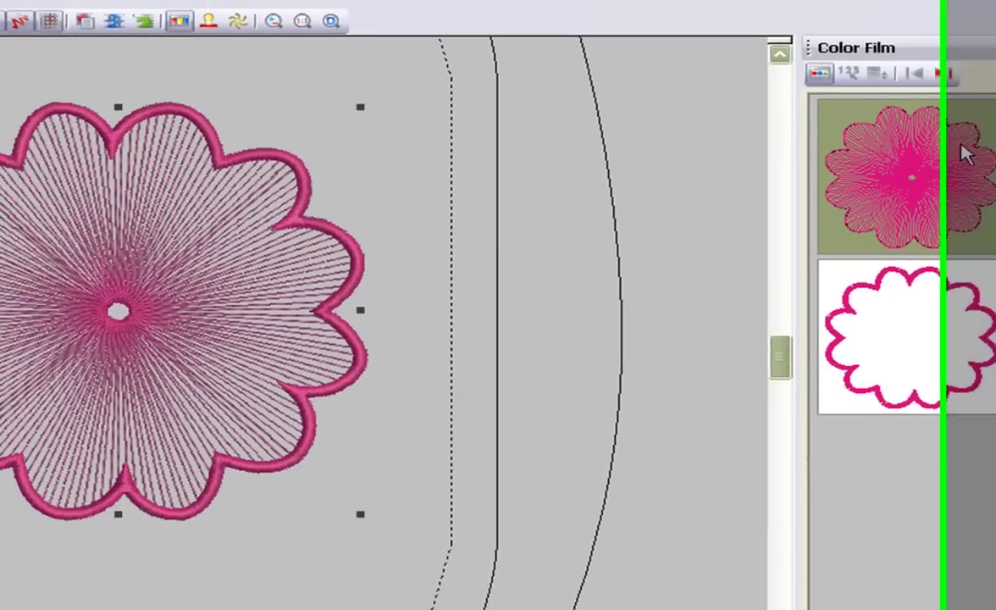
{"action": "key", "text": "h"}
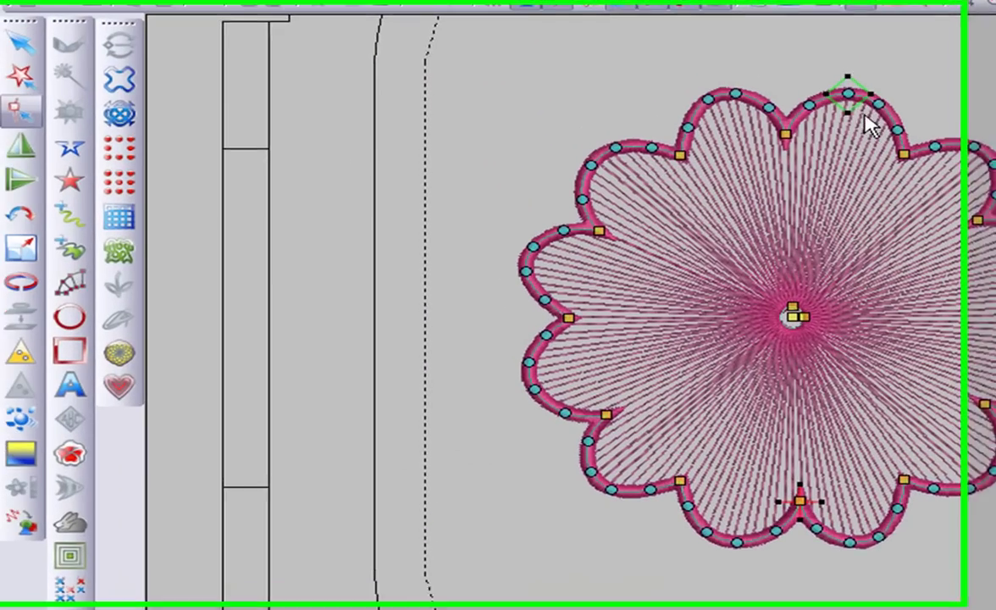
{"action": "mouse_move", "coordinate": [848, 95]}
{"action": "left_mouse_down"}
{"action": "mouse_move", "coordinate": [794, 353]}
{"action": "mouse_move", "coordinate": [787, 455]}
{"action": "mouse_move", "coordinate": [827, 506]}
{"action": "left_mouse_up"}
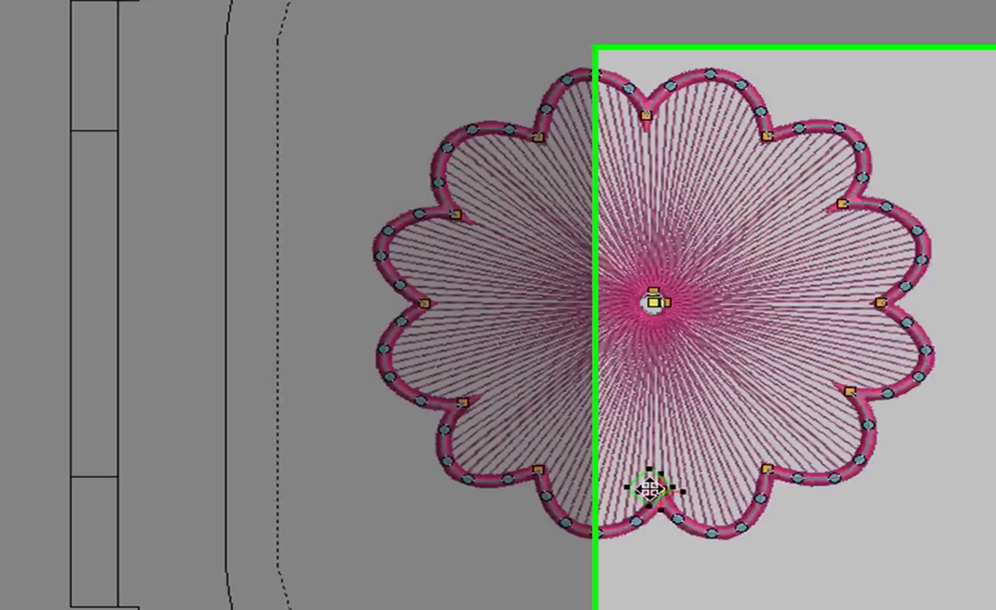
{"action": "left_click_drag", "start_coordinate": [56, 432], "coordinate": [58, 424]}
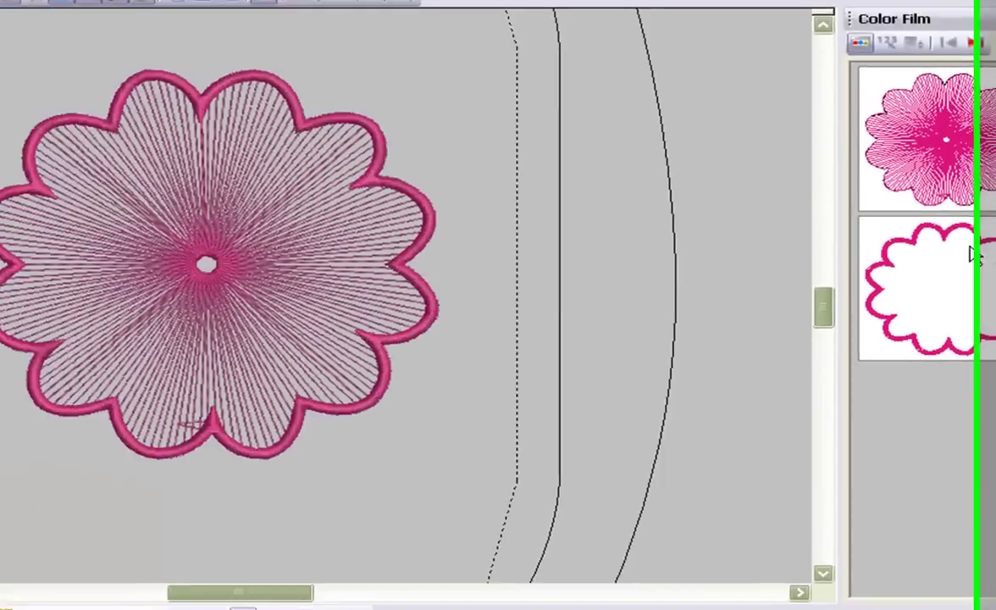
Place the satin outline's start and end markers below the bottom cusp.
{"action": "left_click", "coordinate": [973, 254]}
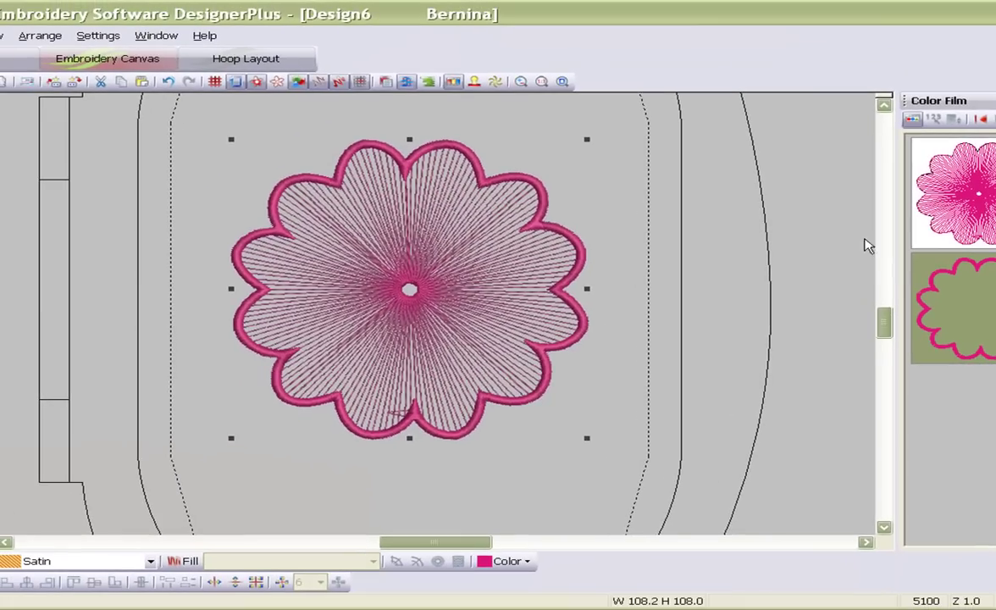
{"action": "key", "text": "h"}
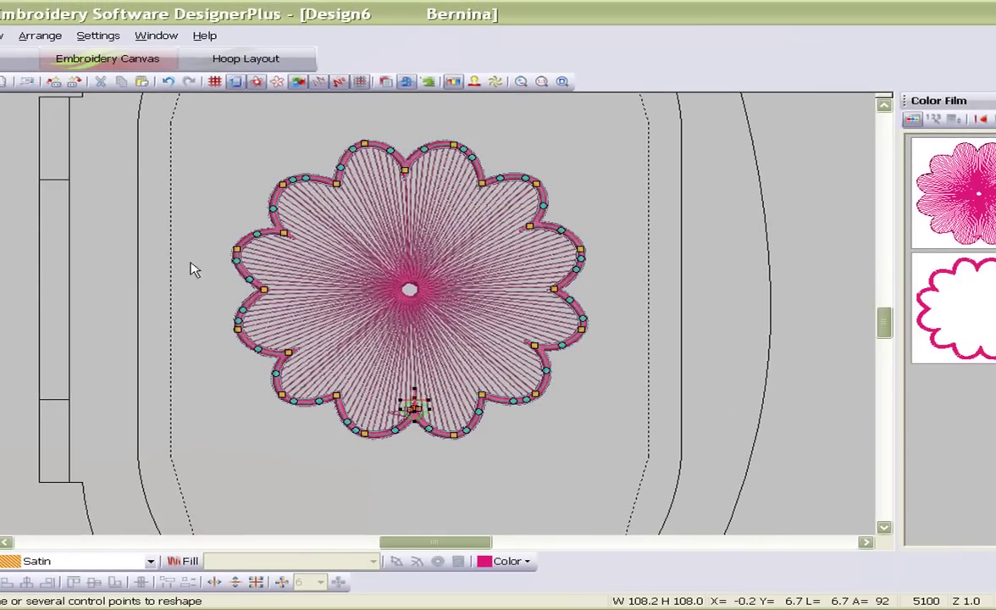
{"action": "left_click_drag", "start_coordinate": [427, 401], "coordinate": [421, 428]}
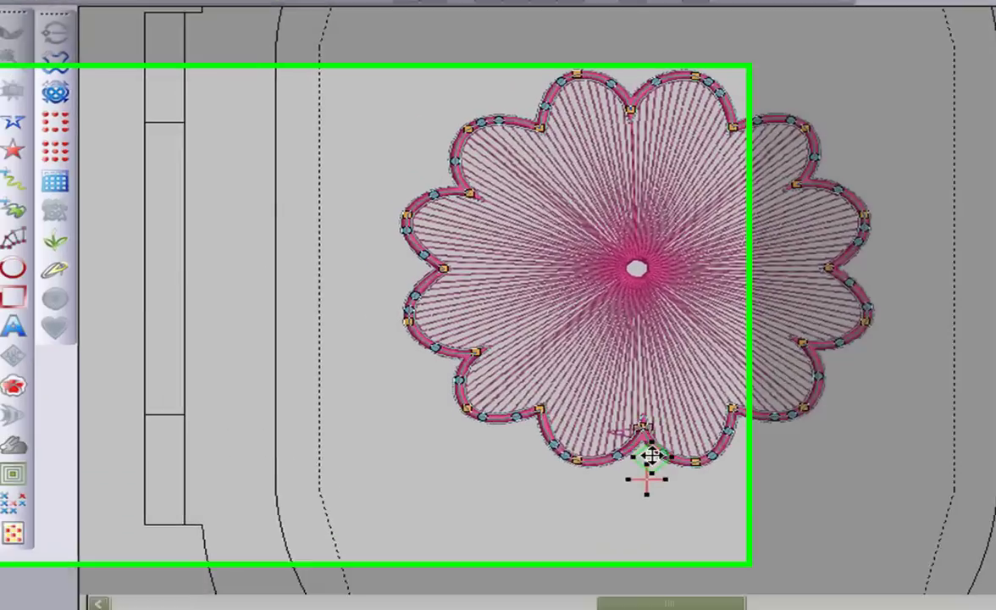
{"action": "left_click_drag", "start_coordinate": [650, 458], "coordinate": [613, 510]}
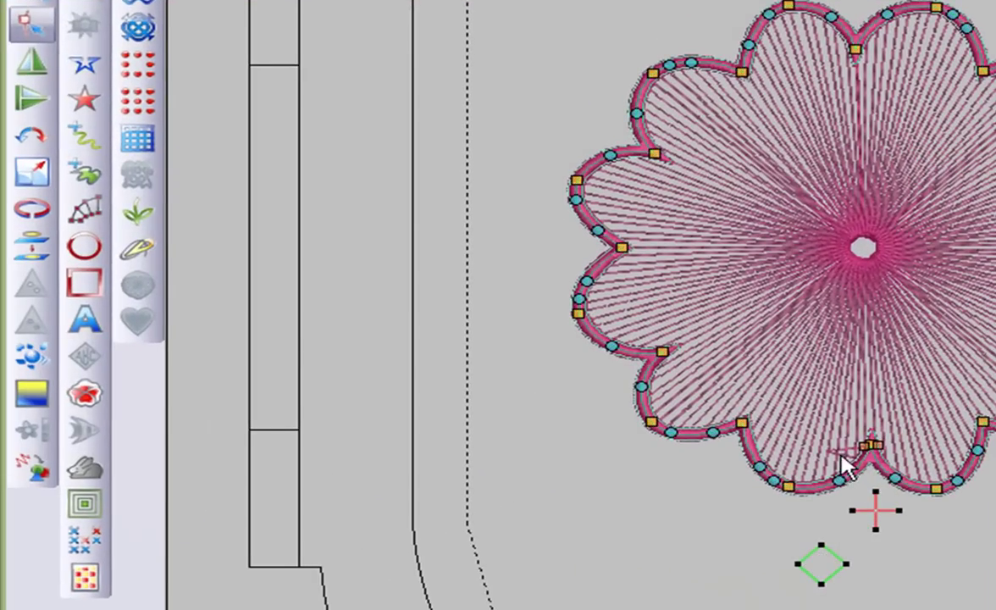
{"action": "left_click_drag", "start_coordinate": [826, 559], "coordinate": [877, 449]}
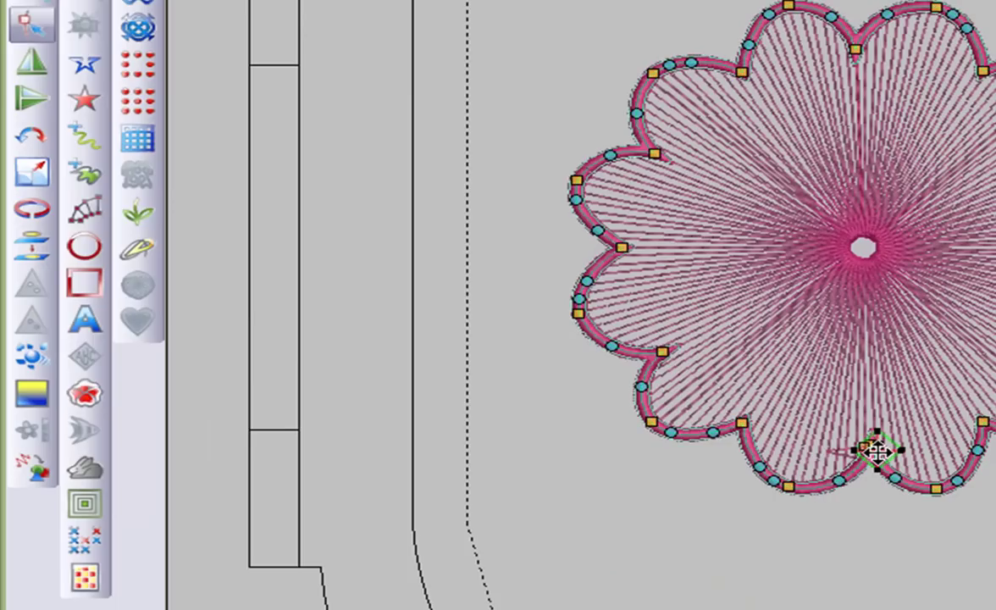
{"action": "left_click_drag", "start_coordinate": [885, 455], "coordinate": [850, 538]}
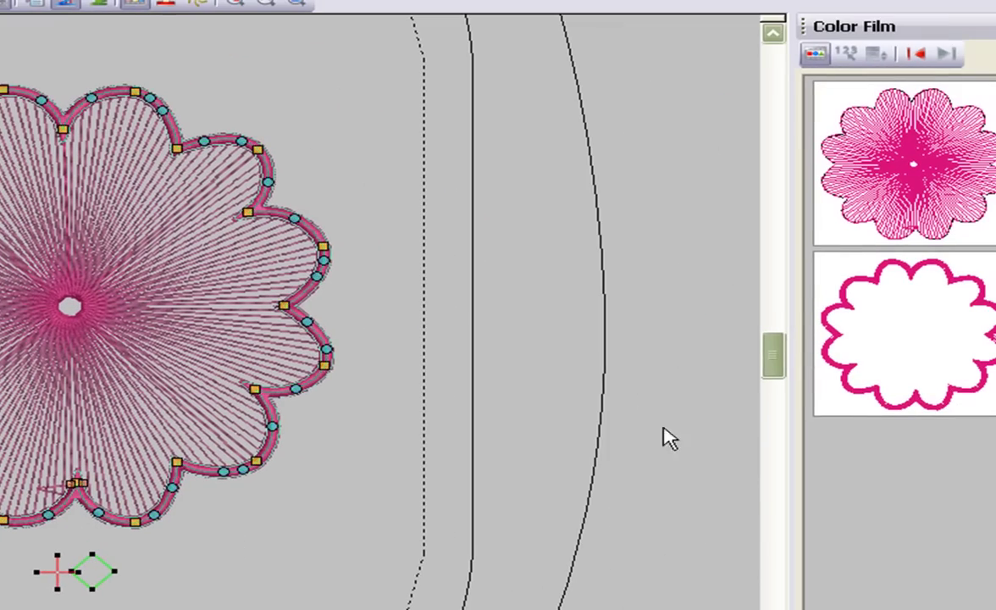
Reselect the star fill, switch to the satin outline to check its reshape points, then return to the fill.
{"action": "left_click", "coordinate": [905, 197]}
{"action": "key", "text": "Tab"}
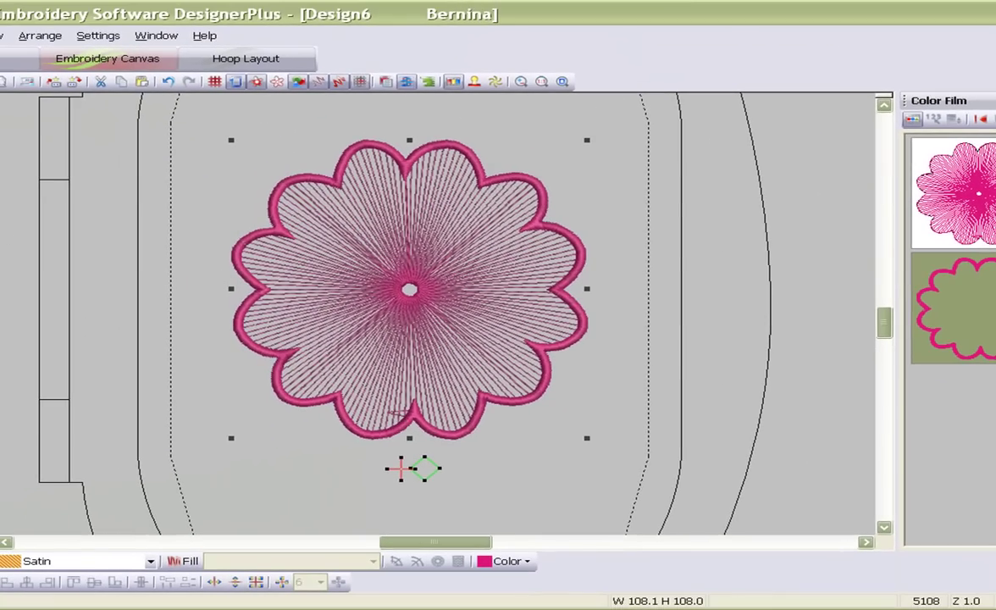
{"action": "key", "text": "h"}
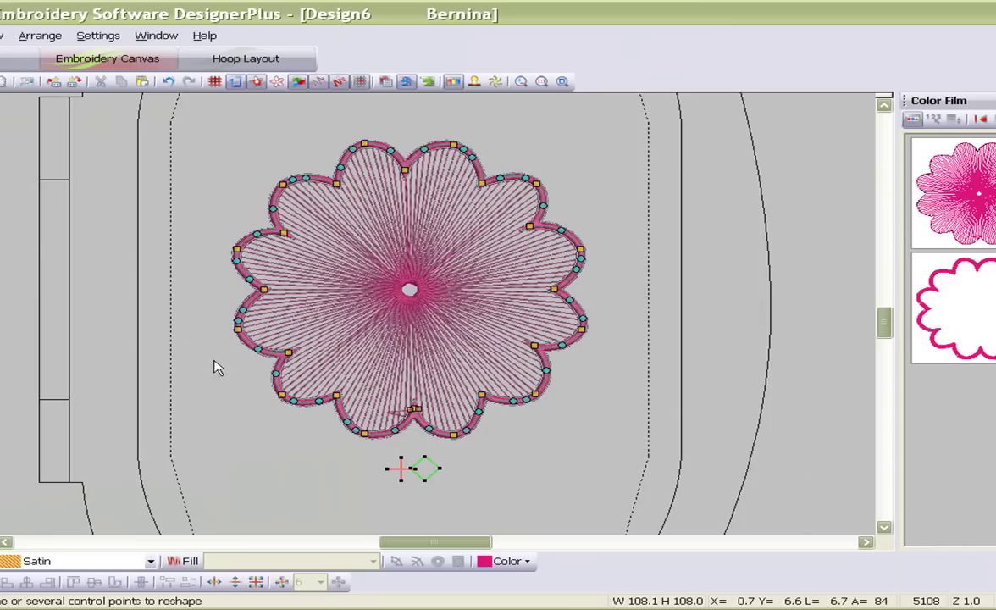
{"action": "key", "text": "Escape"}
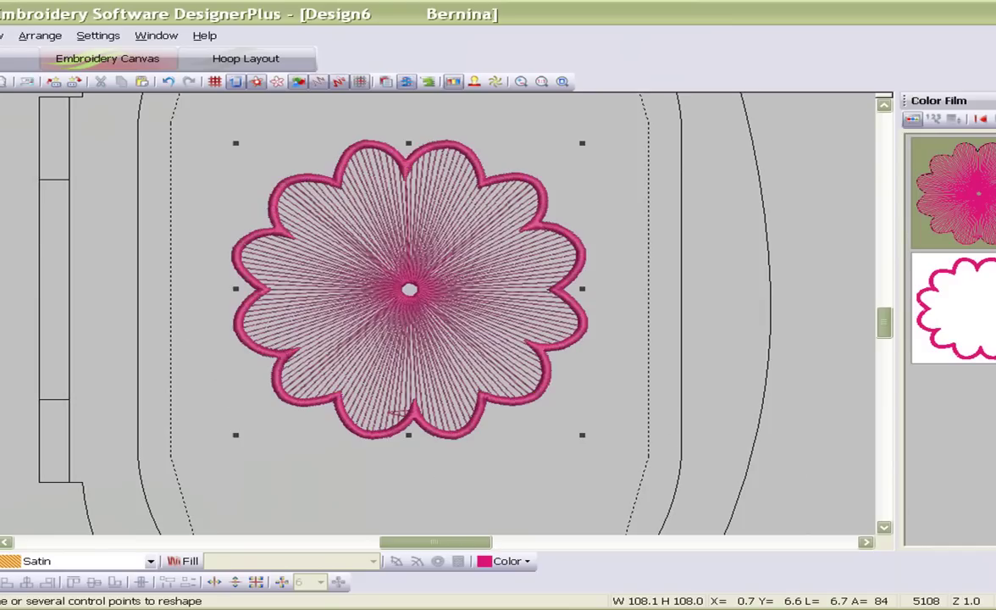
Shift the outline's start marker right, set its exit inside the flower, apply, and deselect everything.
{"action": "key", "text": "h"}
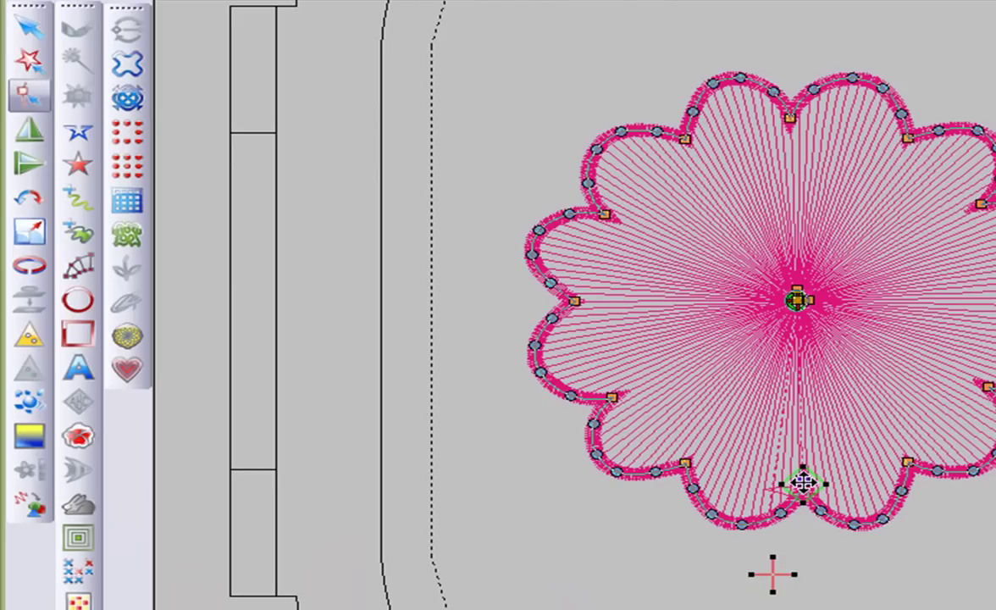
{"action": "mouse_move", "coordinate": [803, 483]}
{"action": "left_mouse_down"}
{"action": "mouse_move", "coordinate": [855, 493]}
{"action": "mouse_move", "coordinate": [823, 476]}
{"action": "mouse_move", "coordinate": [810, 484]}
{"action": "left_mouse_up"}
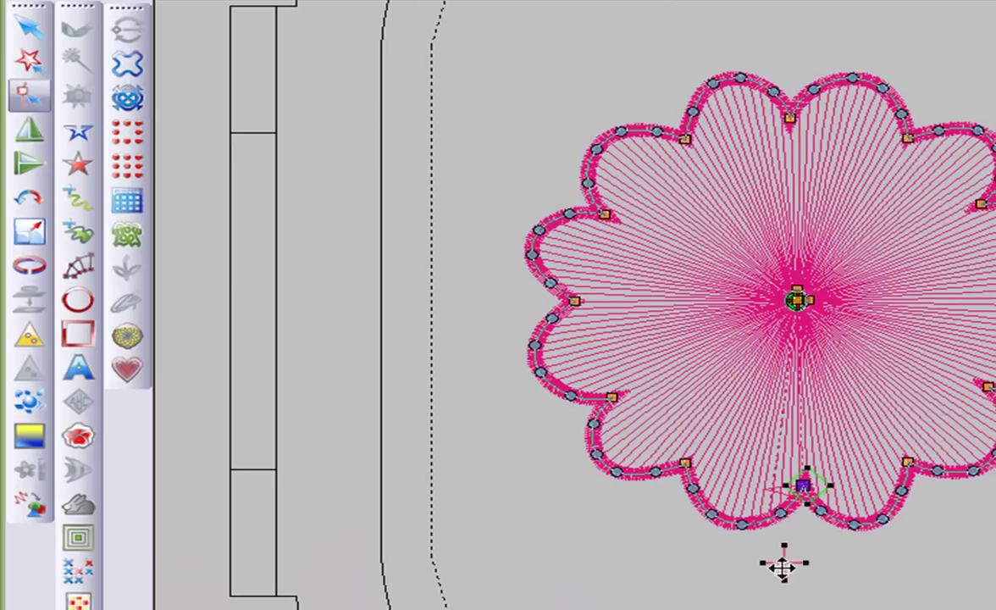
{"action": "left_click", "coordinate": [803, 486]}
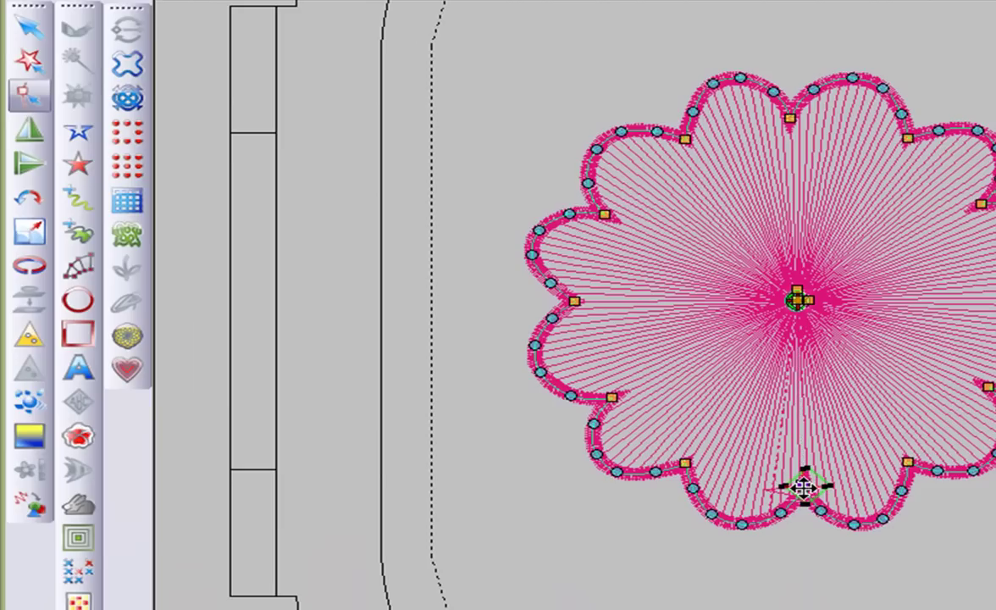
{"action": "left_click", "coordinate": [870, 405]}
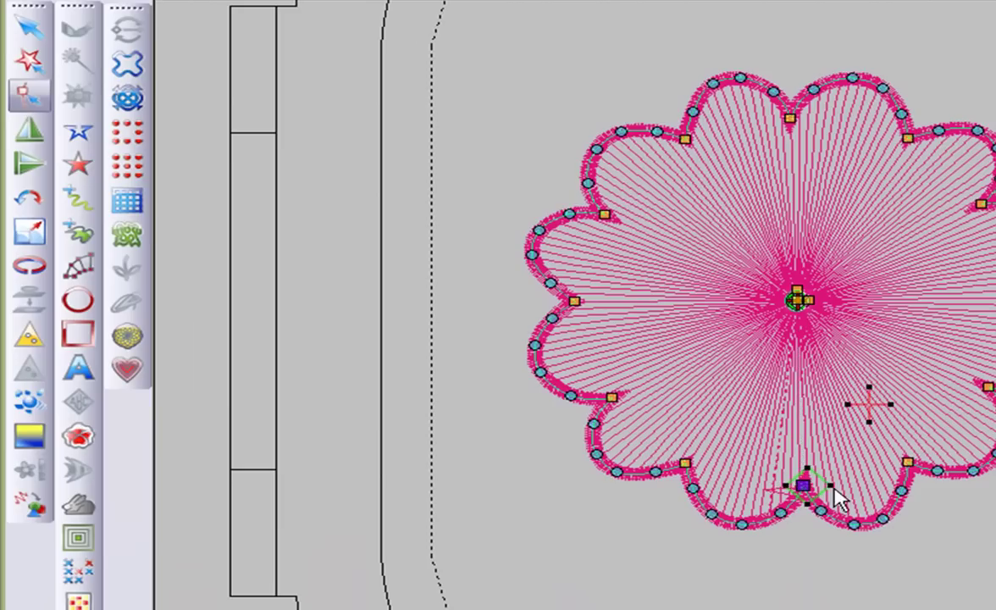
{"action": "left_click", "coordinate": [868, 407]}
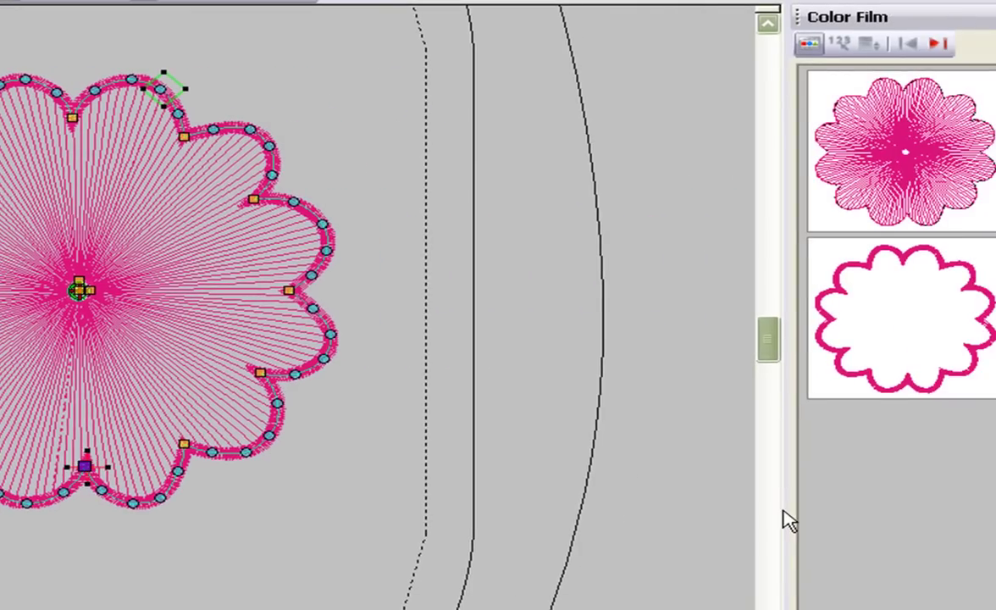
{"action": "left_click", "coordinate": [914, 387]}
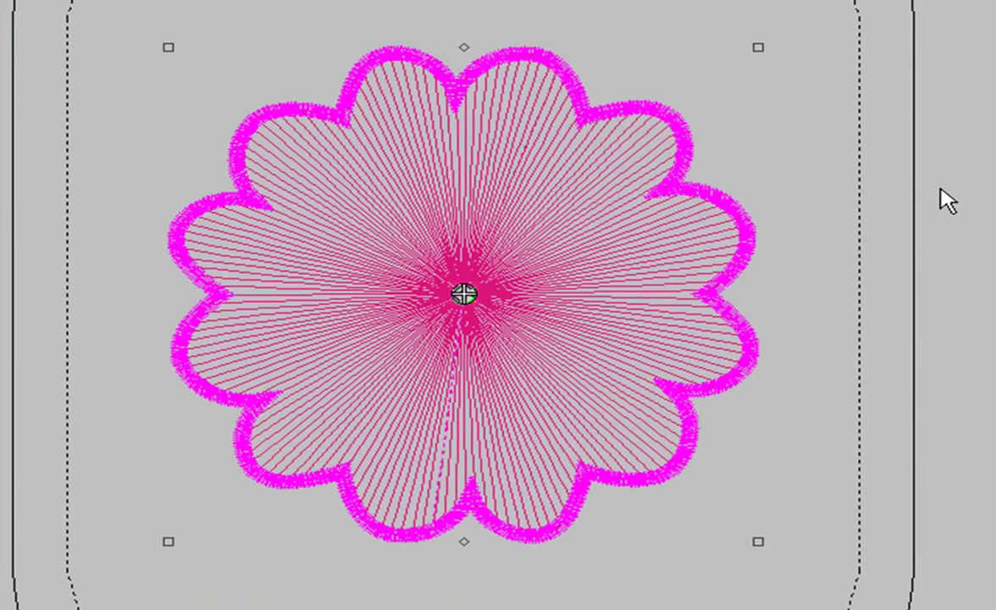
{"action": "left_click", "coordinate": [830, 161]}
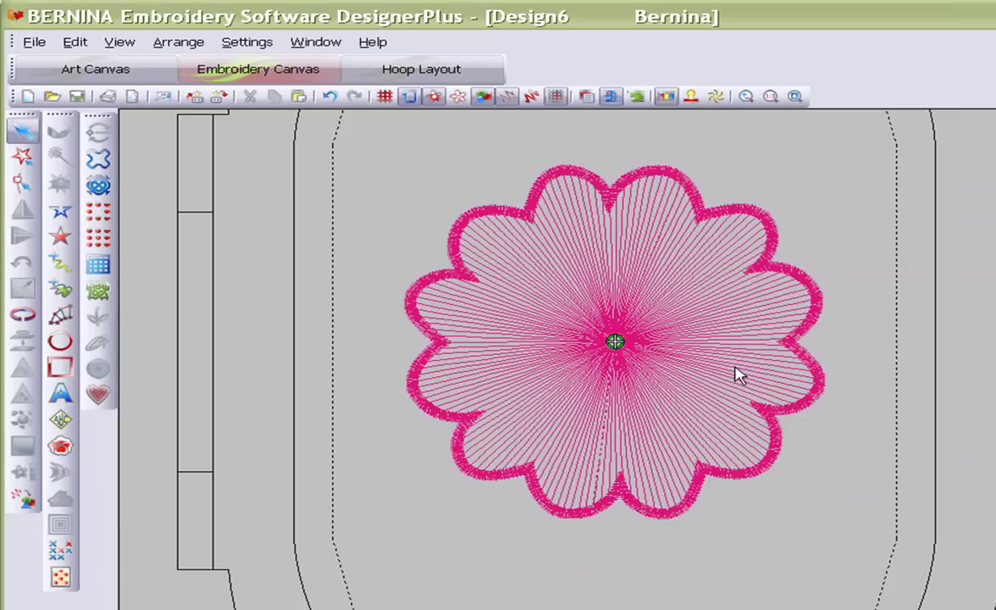
{"action": "left_click", "coordinate": [178, 41]}
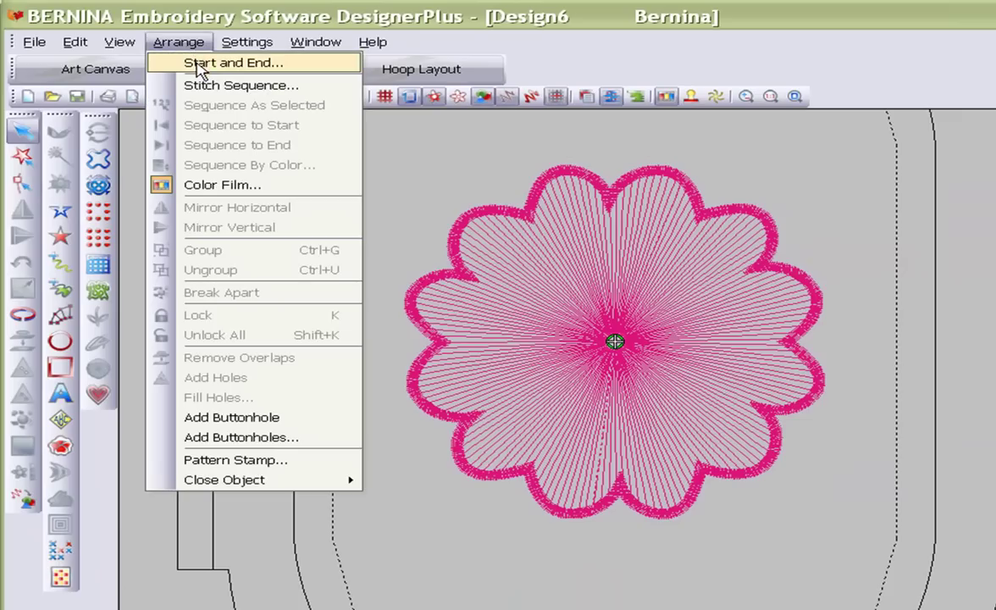
Set Start and End to First Stitch of Design and Last Stitch of Design.
{"action": "left_click", "coordinate": [200, 61]}
{"action": "left_click", "coordinate": [610, 210]}
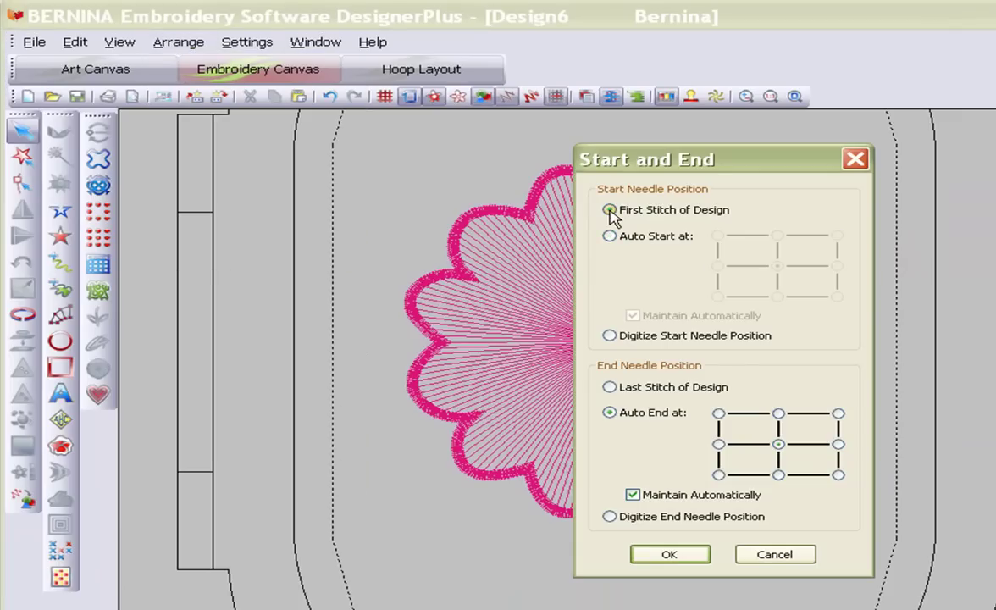
{"action": "left_click", "coordinate": [610, 387]}
{"action": "left_click", "coordinate": [684, 555]}
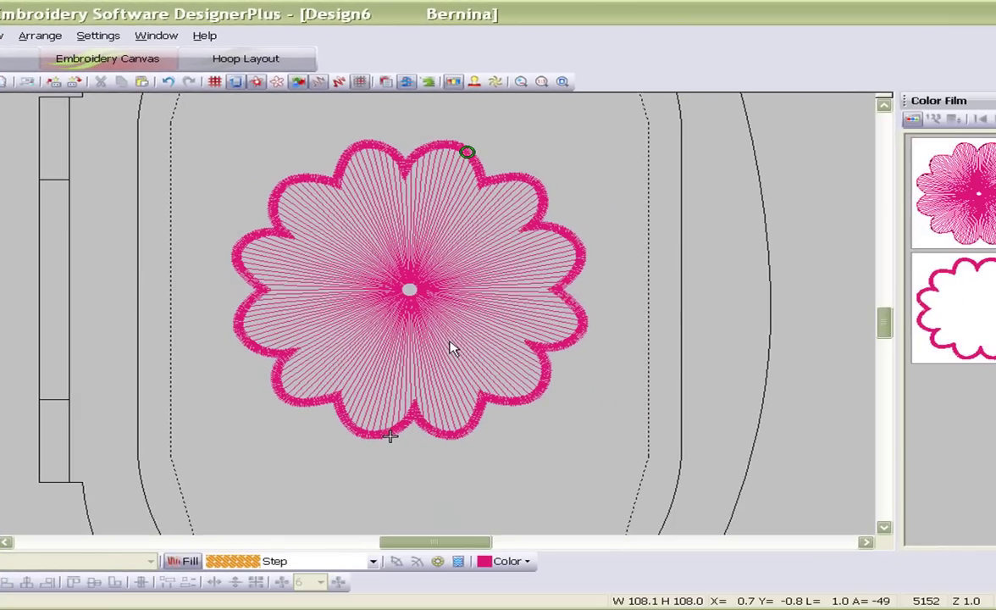
Select the star fill in Color Film and add the satin outline to the selection.
{"action": "left_click", "coordinate": [991, 212]}
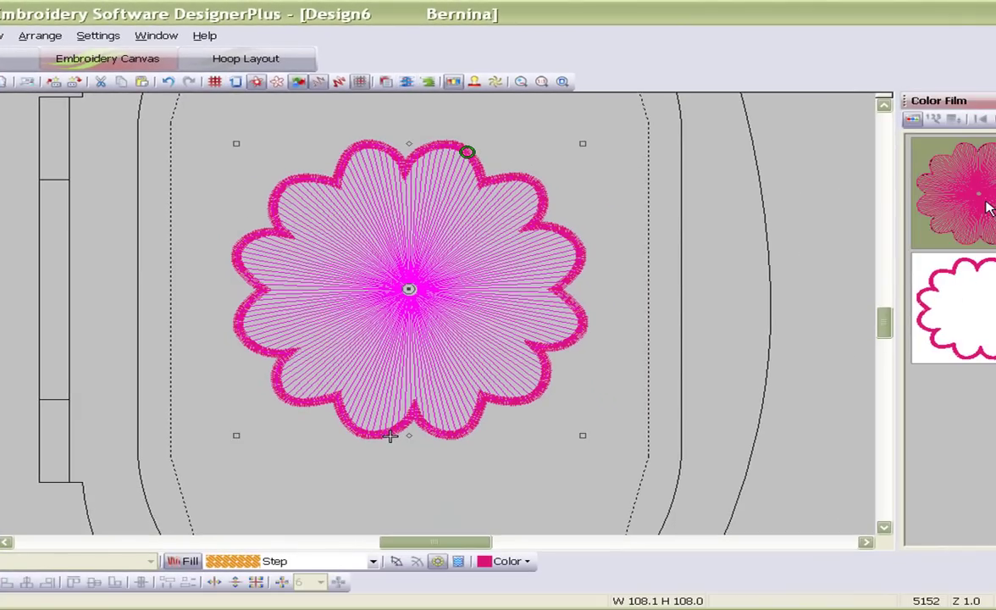
{"action": "key", "text": "ctrl+a"}
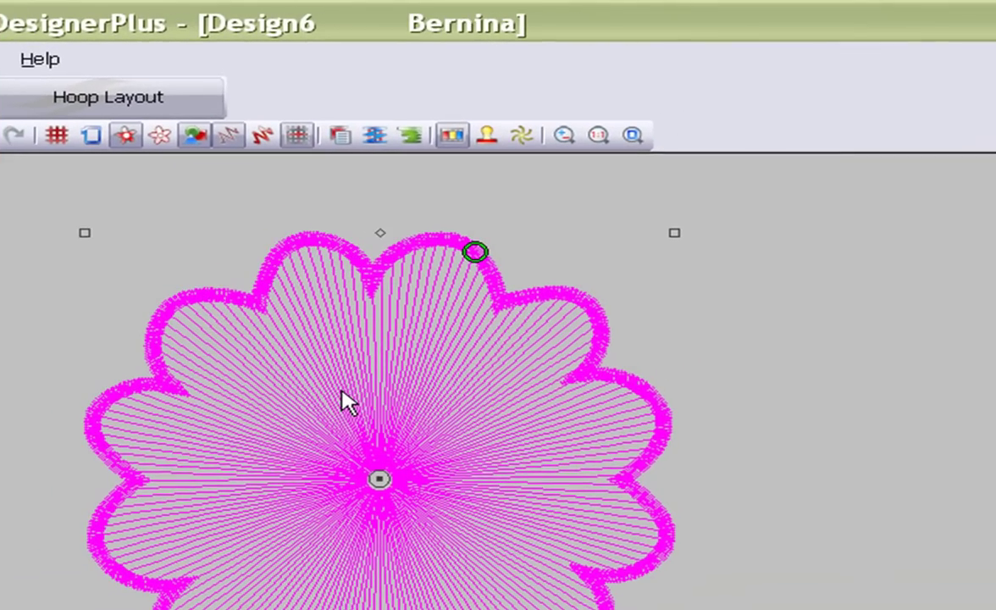
Duplicate the selected flower and drag the copy directly below the original.
{"action": "left_click", "coordinate": [573, 318]}
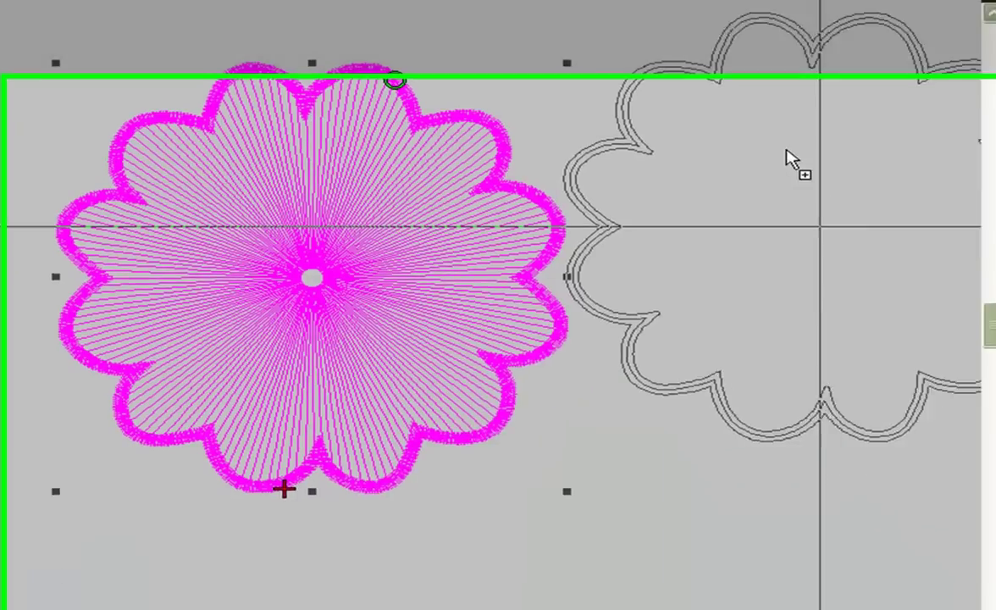
{"action": "left_click_drag", "start_coordinate": [787, 153], "coordinate": [787, 156]}
{"action": "left_click", "coordinate": [892, 521]}
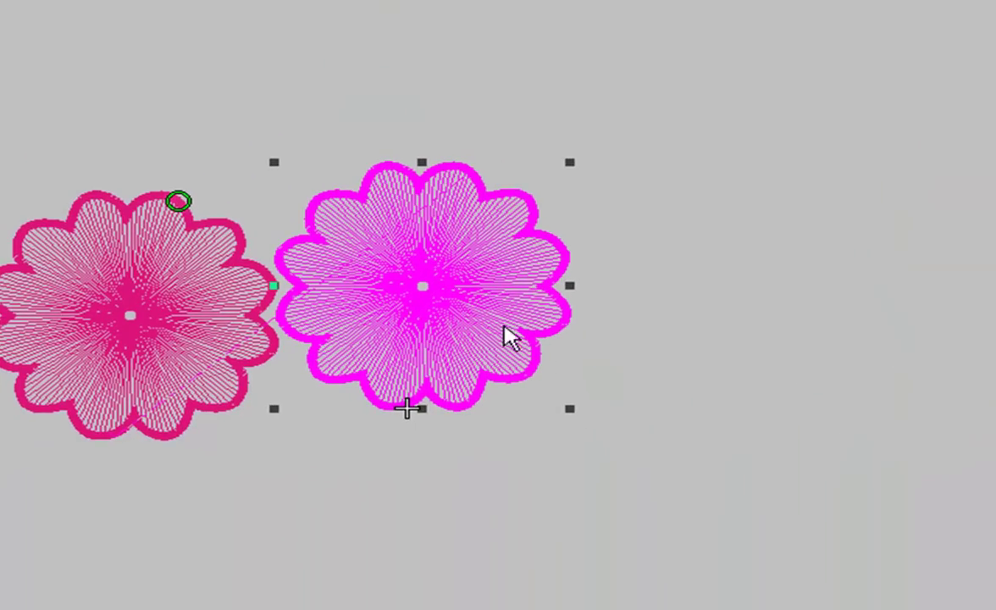
{"action": "left_click_drag", "start_coordinate": [635, 279], "coordinate": [581, 506]}
{"action": "left_click_drag", "start_coordinate": [357, 378], "coordinate": [100, 578]}
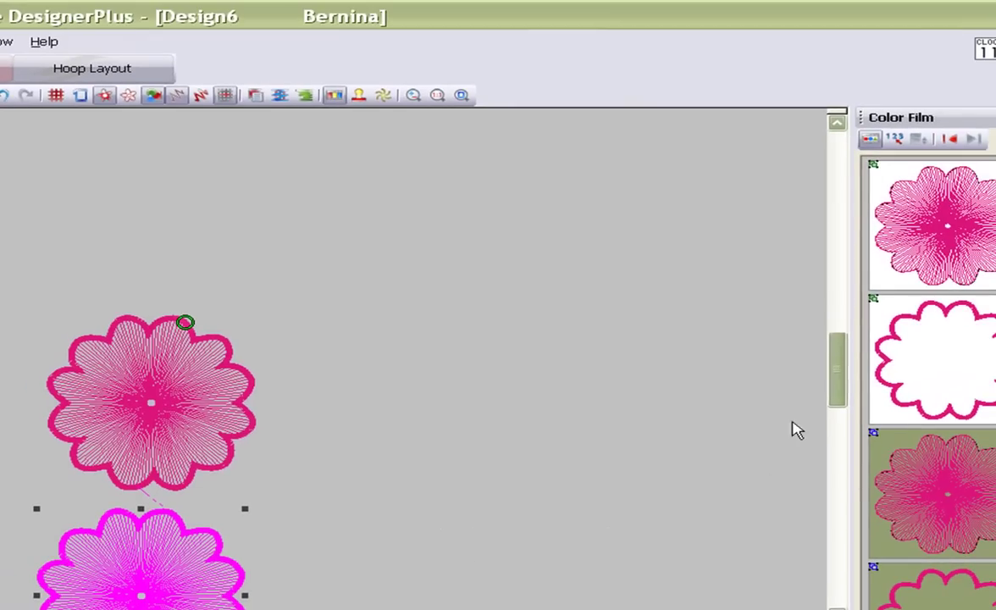
{"action": "left_click_drag", "start_coordinate": [875, 363], "coordinate": [877, 389]}
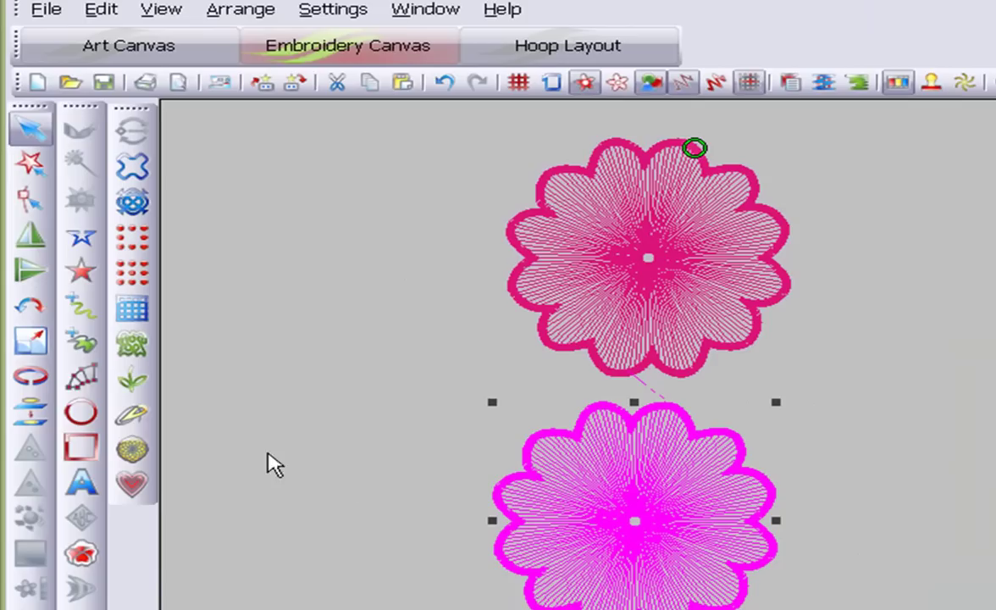
Scale the copied flower proportionally to 50 mm wide (50.00 × 49.93 mm).
{"action": "left_click", "coordinate": [32, 343]}
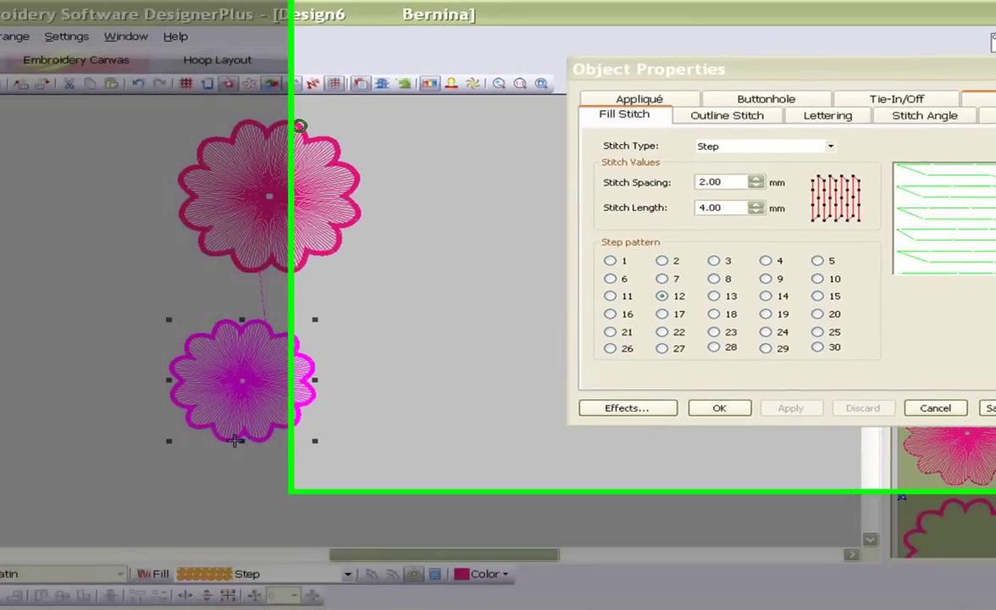
{"action": "left_click", "coordinate": [988, 95]}
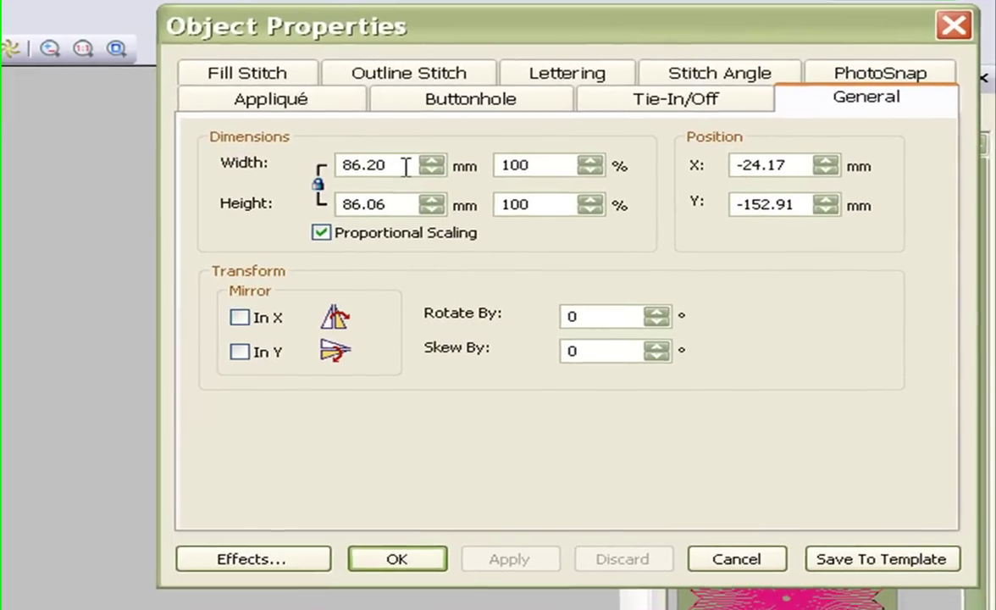
{"action": "left_click_drag", "start_coordinate": [536, 197], "coordinate": [453, 199]}
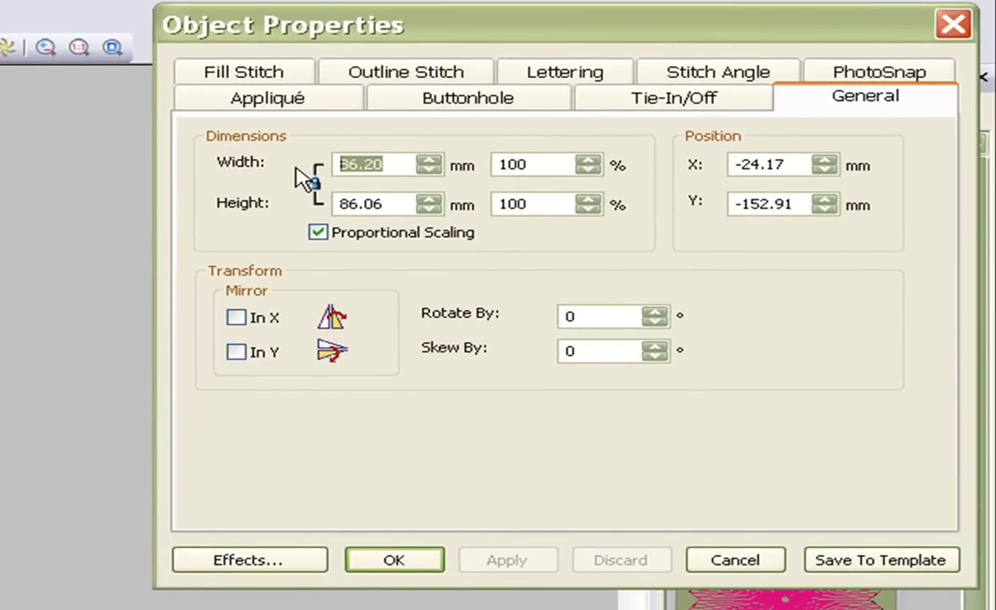
{"action": "type", "text": "50"}
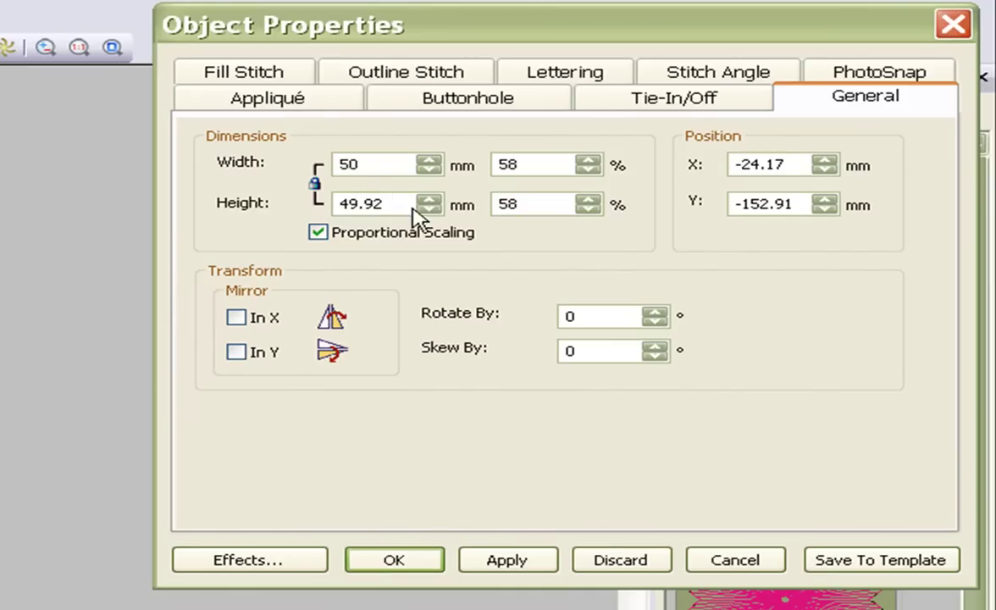
{"action": "left_click", "coordinate": [507, 559]}
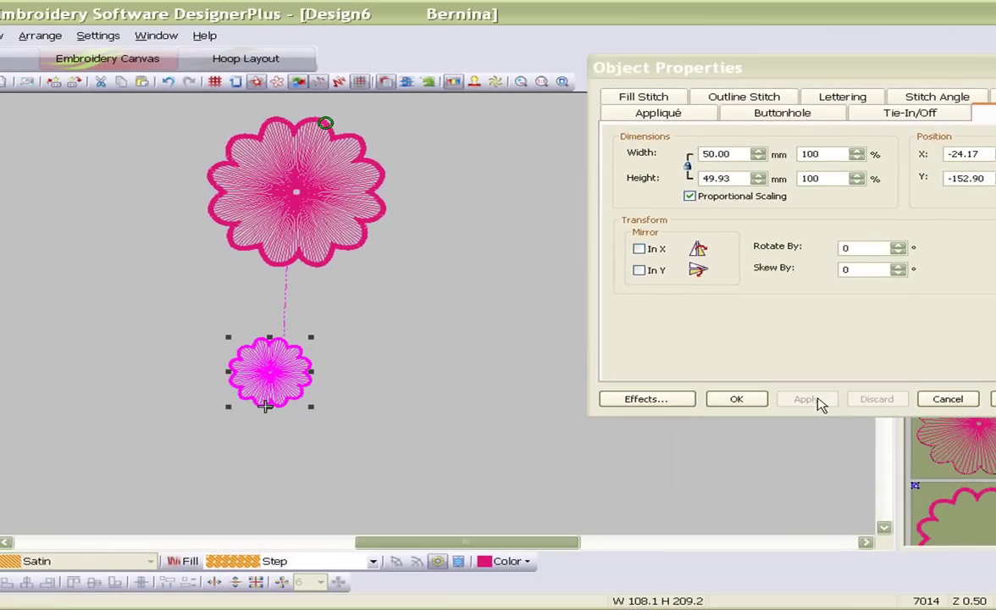
{"action": "left_click", "coordinate": [736, 399]}
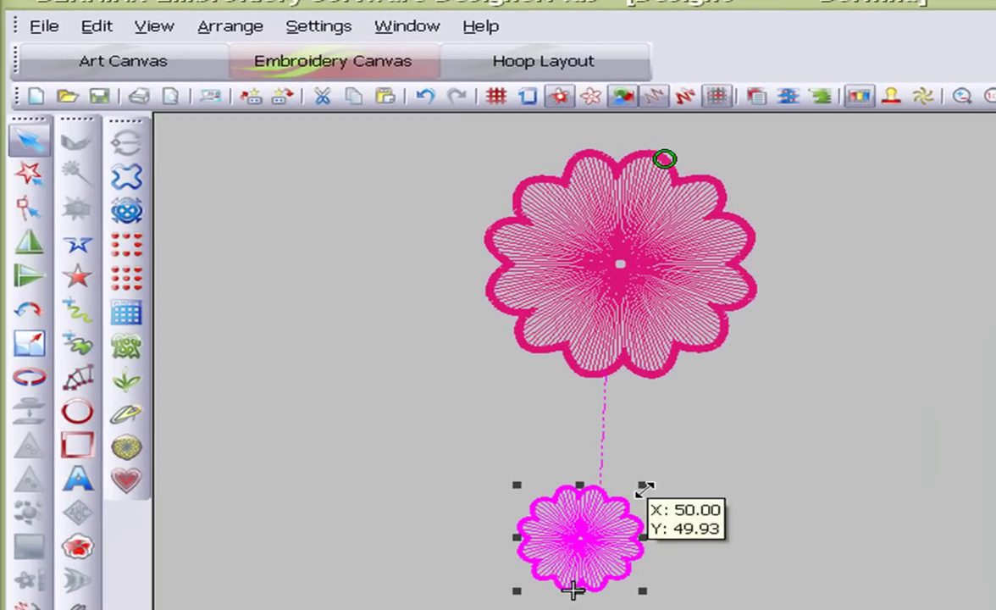
Move the 50 mm flower up to sit just beneath the large flower.
{"action": "left_click_drag", "start_coordinate": [311, 338], "coordinate": [311, 337]}
{"action": "left_click_drag", "start_coordinate": [642, 484], "coordinate": [686, 477]}
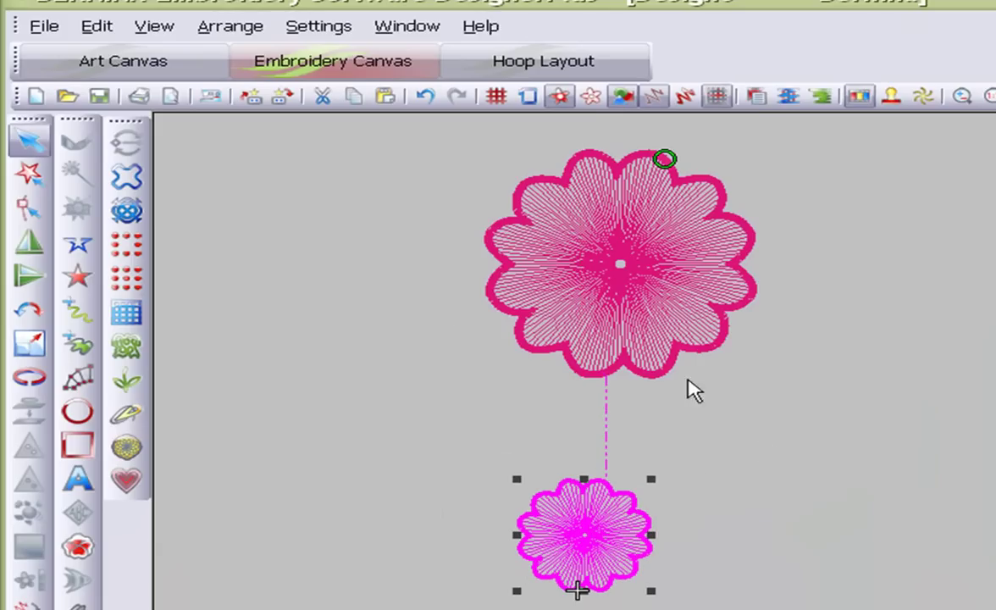
{"action": "left_click_drag", "start_coordinate": [576, 547], "coordinate": [585, 489]}
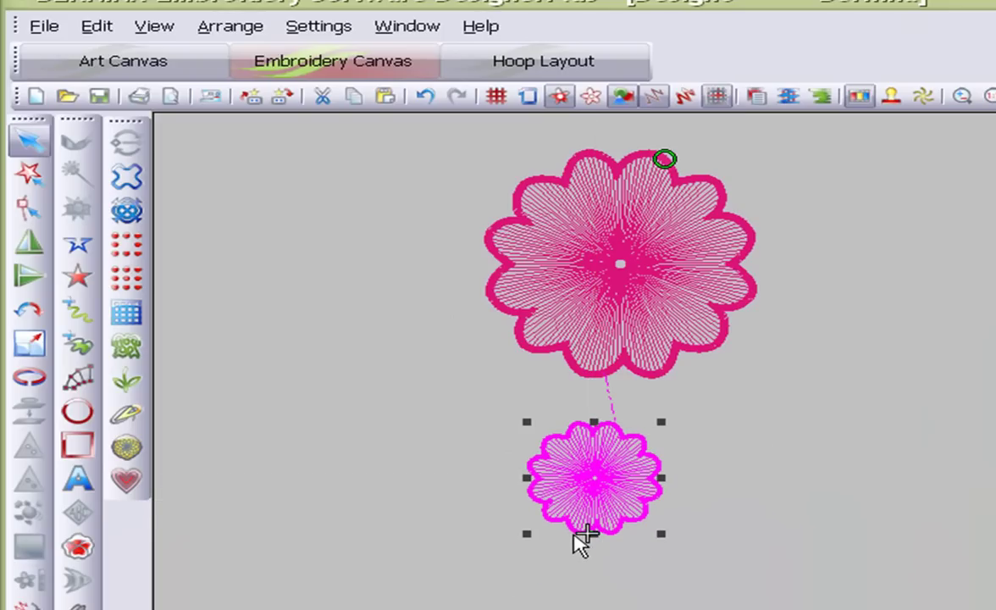
Turn on TrueView realistic stitching, then reselect the small flower.
{"action": "left_click", "coordinate": [688, 100]}
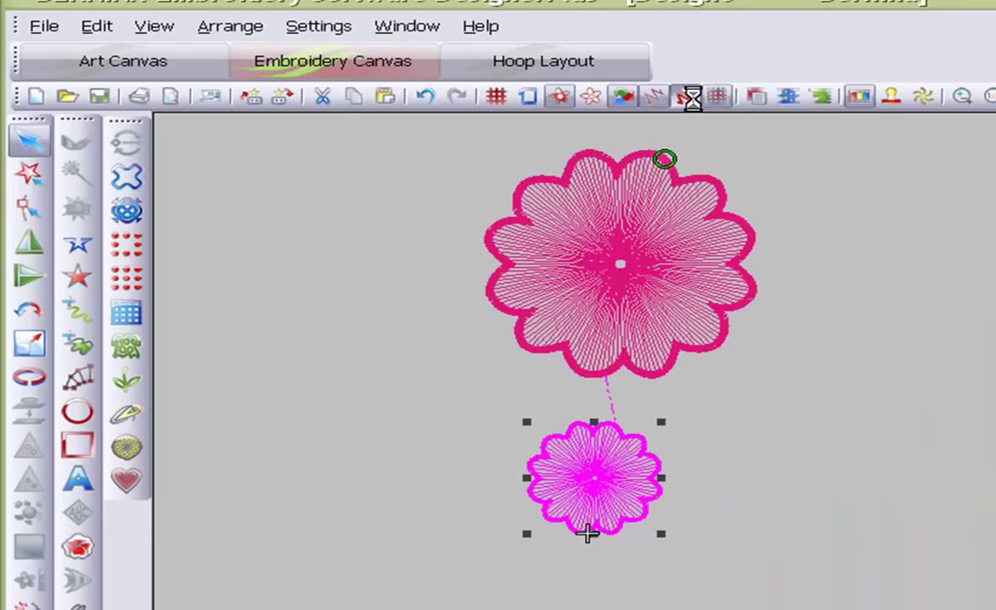
{"action": "left_click", "coordinate": [852, 478]}
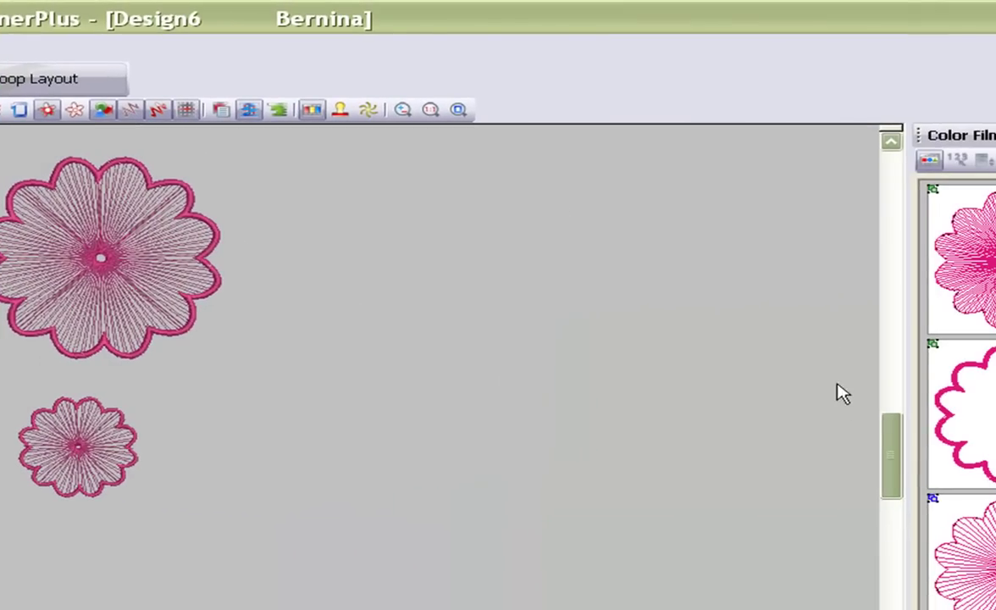
{"action": "mouse_move", "coordinate": [898, 431]}
{"action": "left_mouse_down"}
{"action": "mouse_move", "coordinate": [896, 398]}
{"action": "mouse_move", "coordinate": [898, 422]}
{"action": "left_mouse_up"}
{"action": "left_click", "coordinate": [102, 523]}
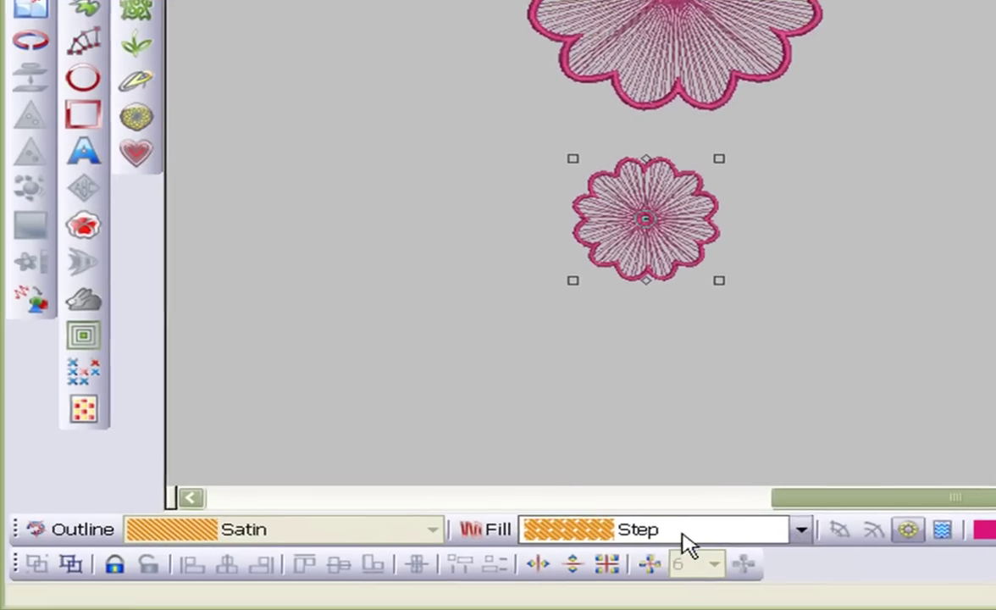
Wreath 8 copies of the small flower around the large flower's centre, then zoom to fit.
{"action": "left_click", "coordinate": [652, 563]}
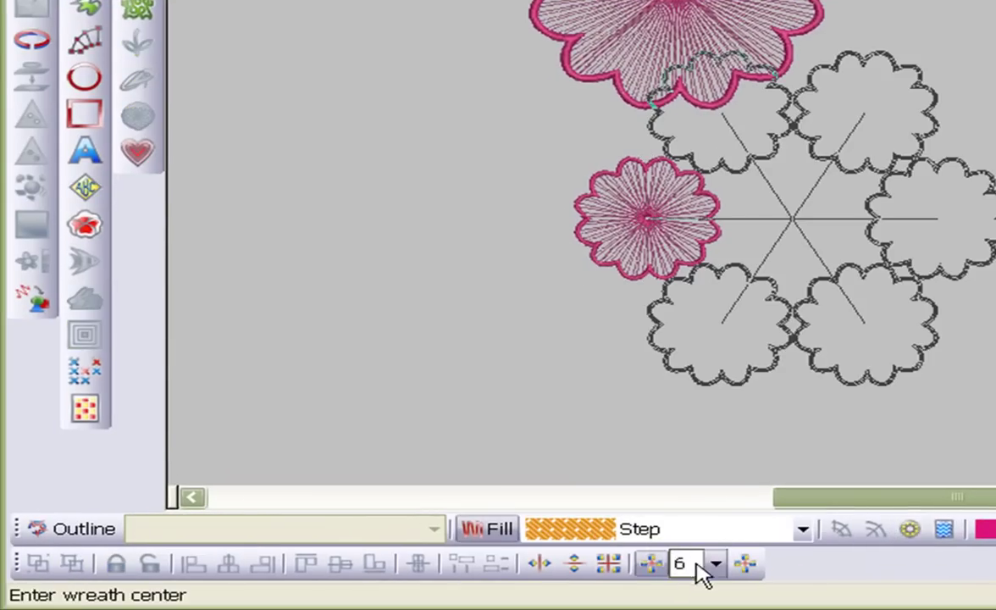
{"action": "left_click", "coordinate": [717, 563]}
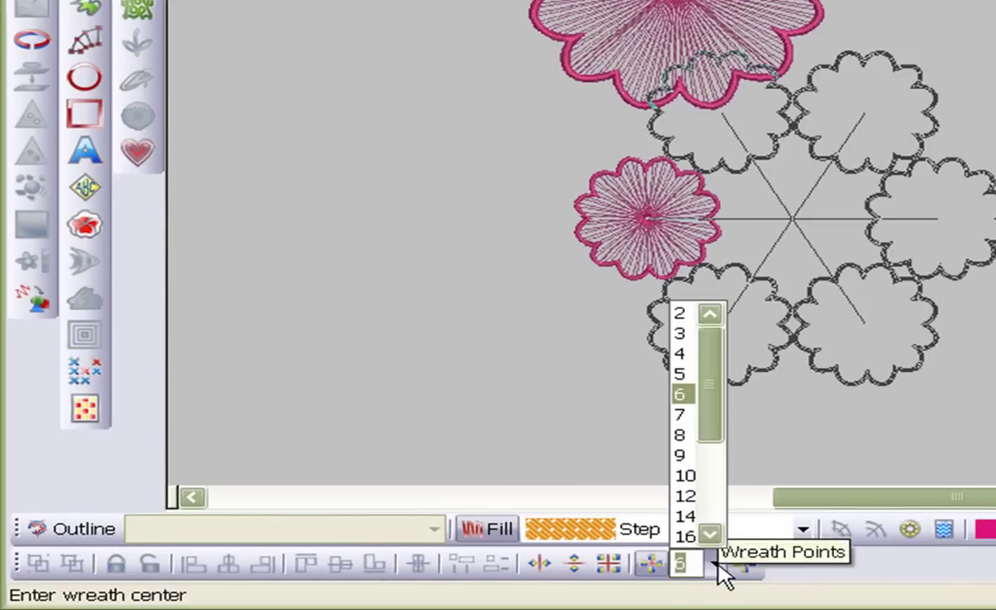
{"action": "left_click", "coordinate": [684, 434]}
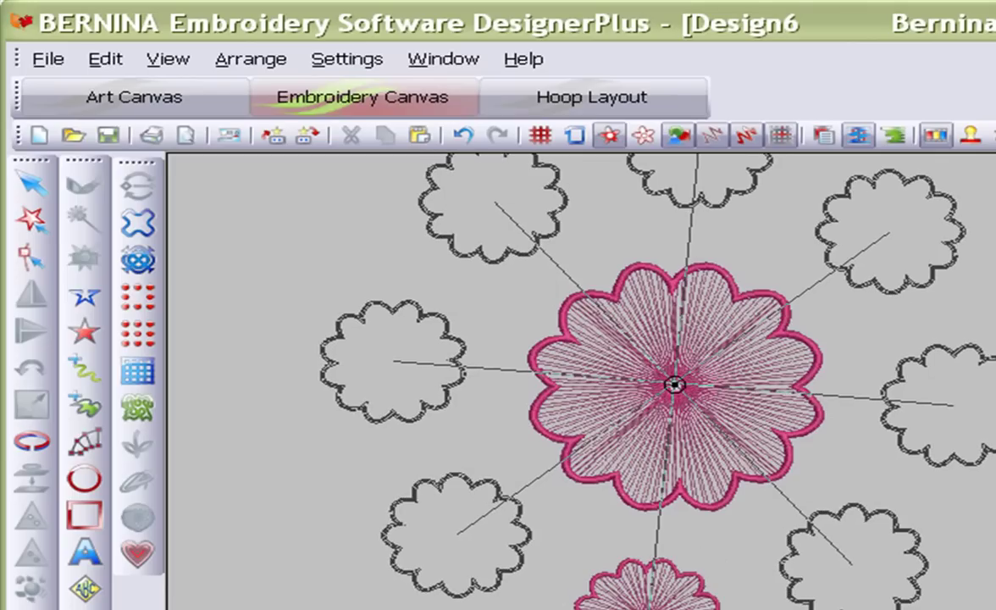
{"action": "left_click", "coordinate": [674, 385]}
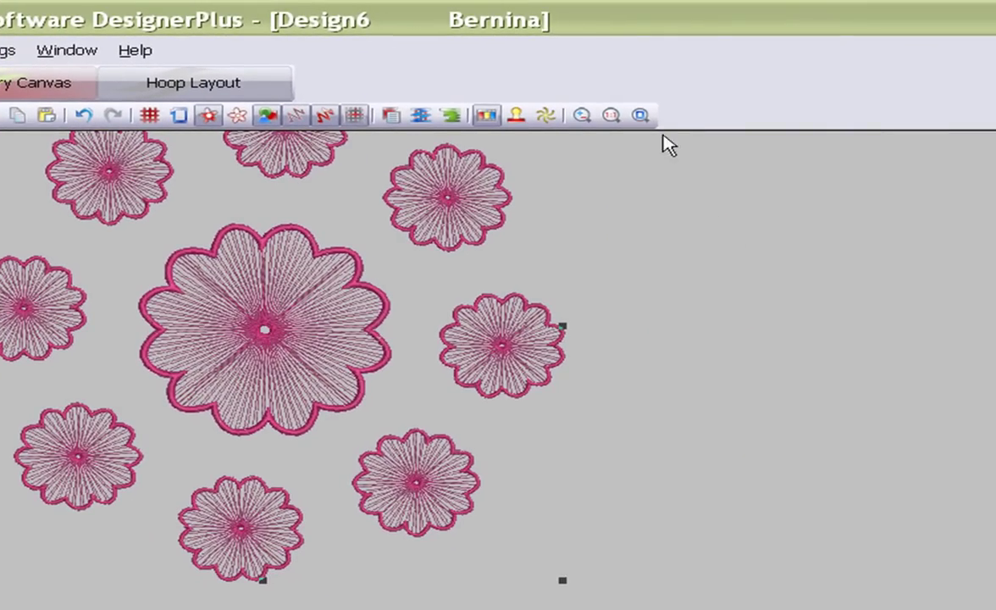
{"action": "left_click", "coordinate": [640, 116]}
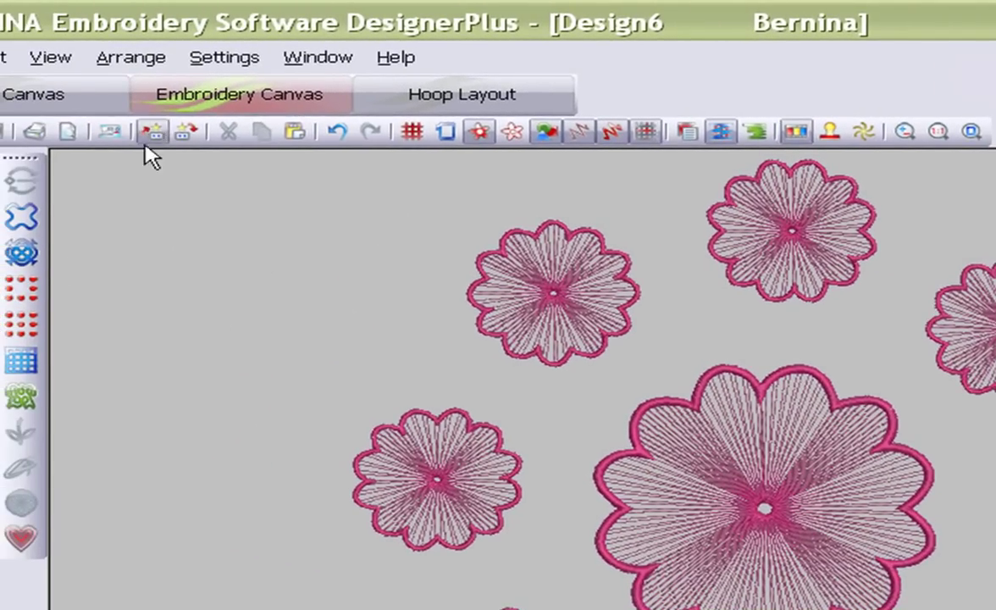
Set the Fabric Display background colour to dark navy.
{"action": "left_click", "coordinate": [228, 61]}
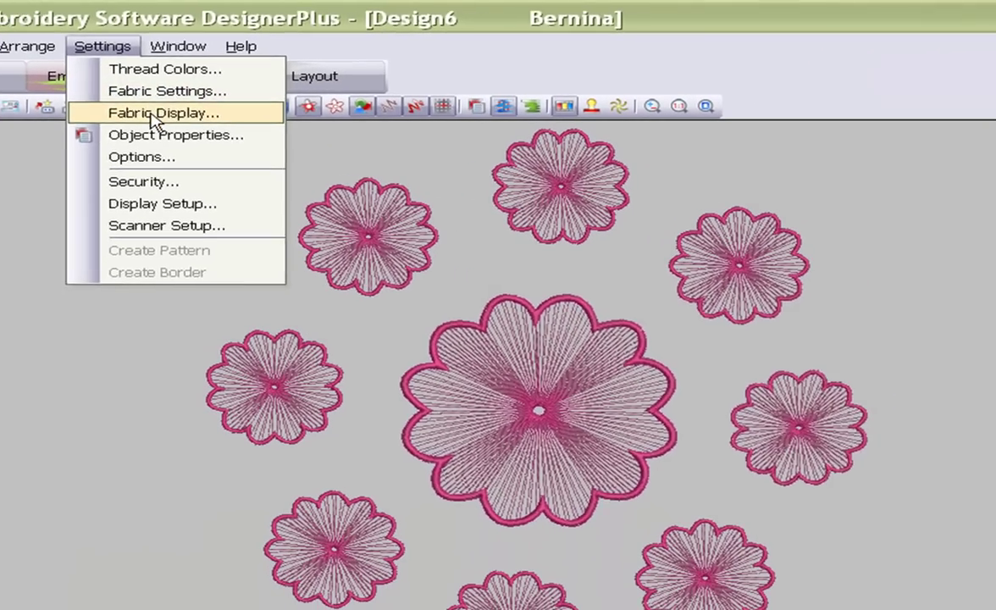
{"action": "left_click", "coordinate": [203, 127]}
{"action": "left_click", "coordinate": [924, 407]}
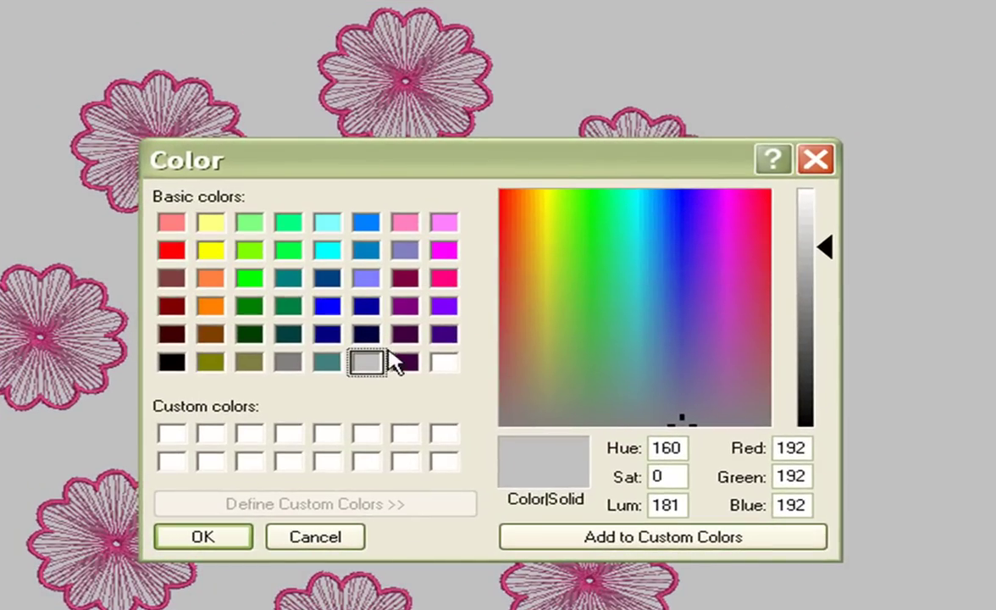
{"action": "left_click", "coordinate": [366, 334]}
{"action": "left_click", "coordinate": [245, 536]}
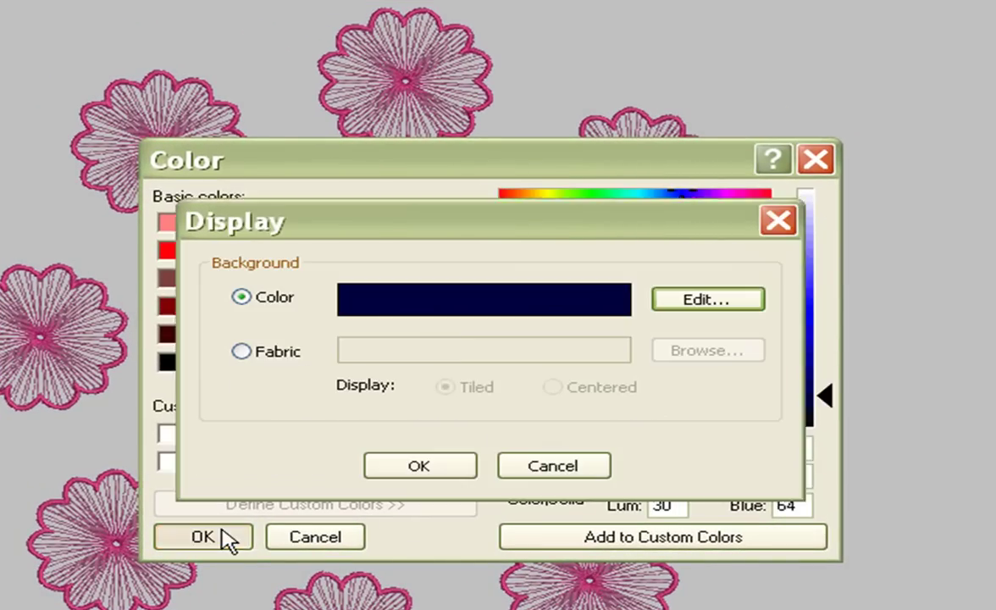
{"action": "left_click", "coordinate": [422, 466]}
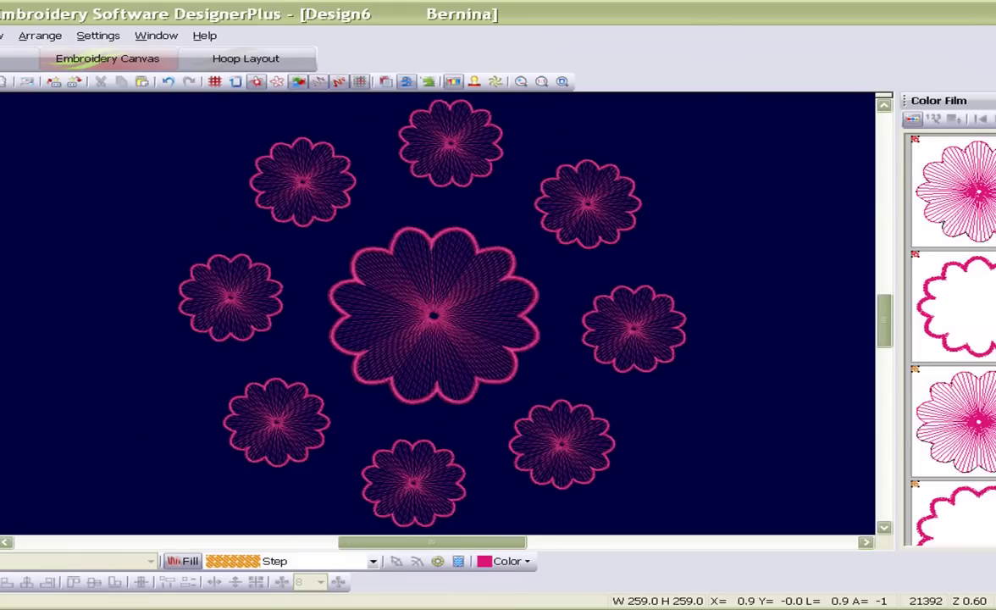
{"action": "left_click", "coordinate": [0, 36]}
Save the design as Design6, including everything, and deselect the large flower.
{"action": "left_click", "coordinate": [1, 190]}
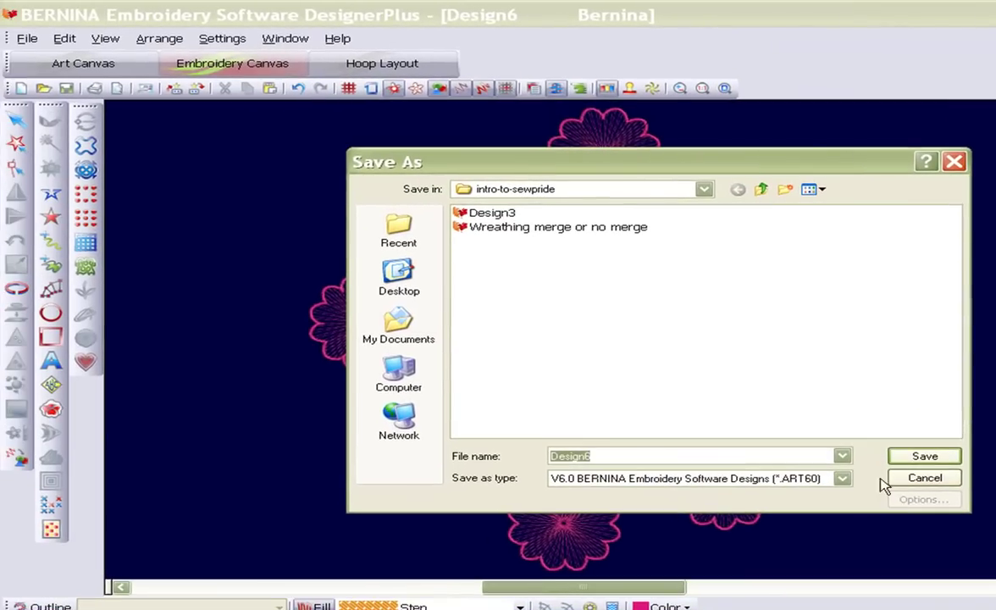
{"action": "left_click", "coordinate": [747, 421]}
{"action": "left_click", "coordinate": [932, 460]}
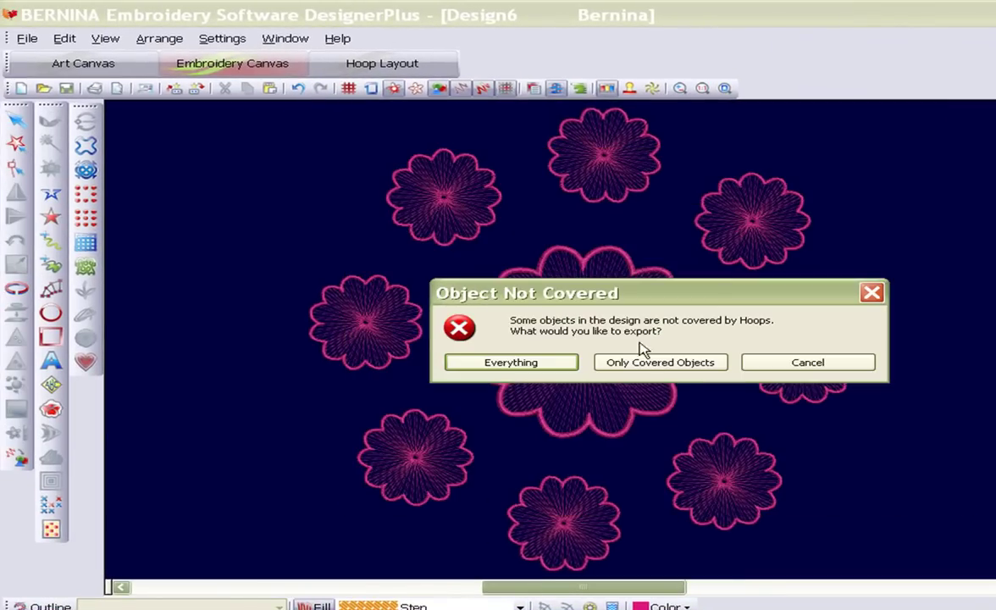
{"action": "left_click", "coordinate": [526, 362]}
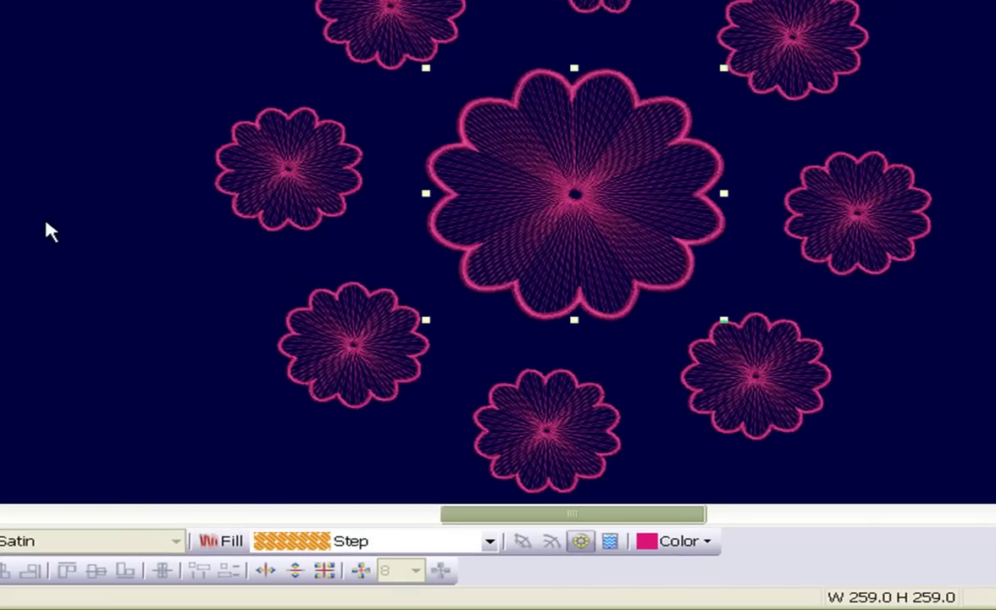
{"action": "left_click", "coordinate": [135, 203]}
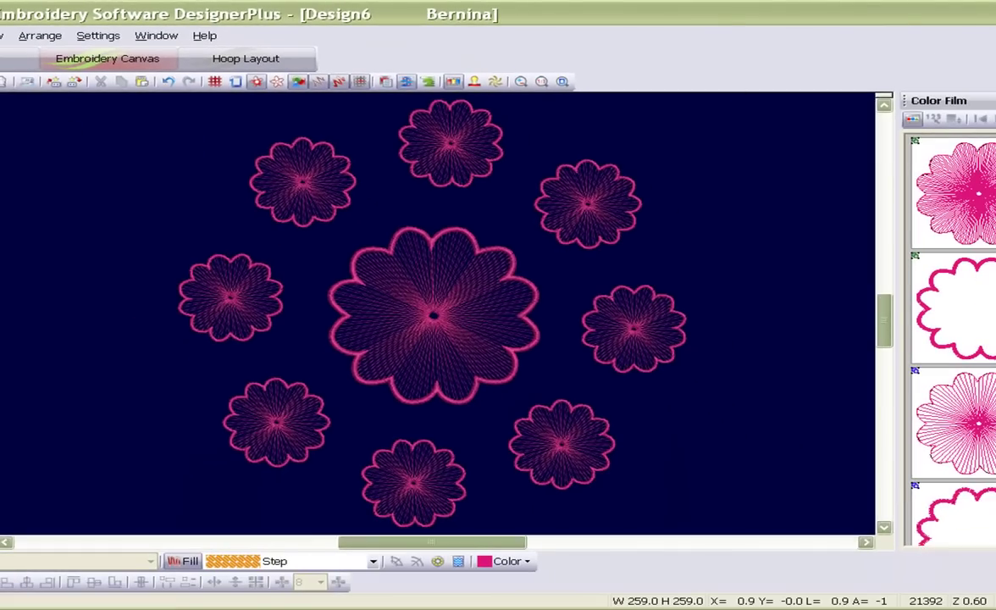
Minimize Design6 and maximize the 'Wreathing merge or no merge' design window.
{"action": "left_click", "coordinate": [890, 36]}
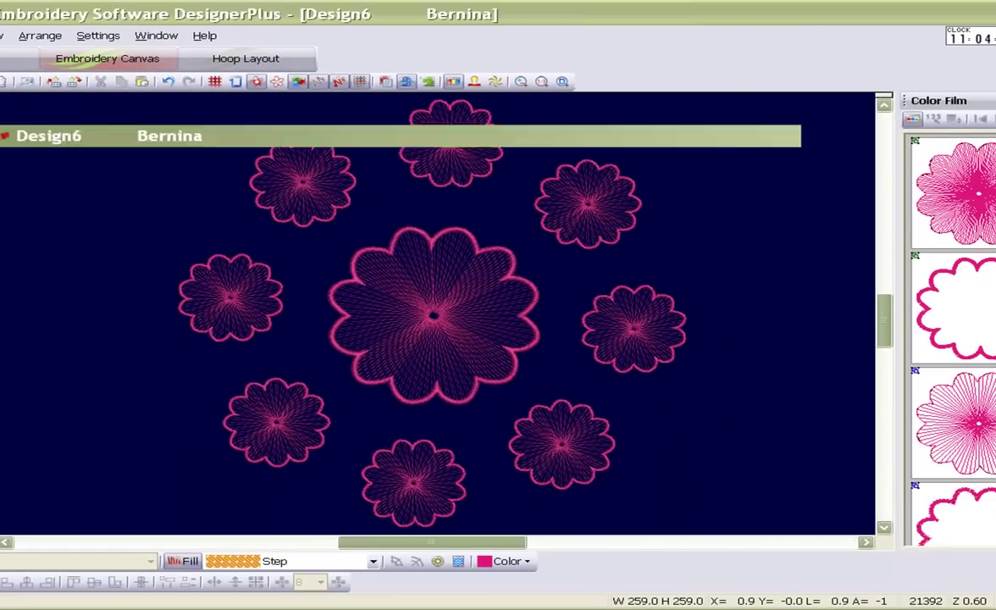
{"action": "left_click_drag", "start_coordinate": [791, 188], "coordinate": [659, 128]}
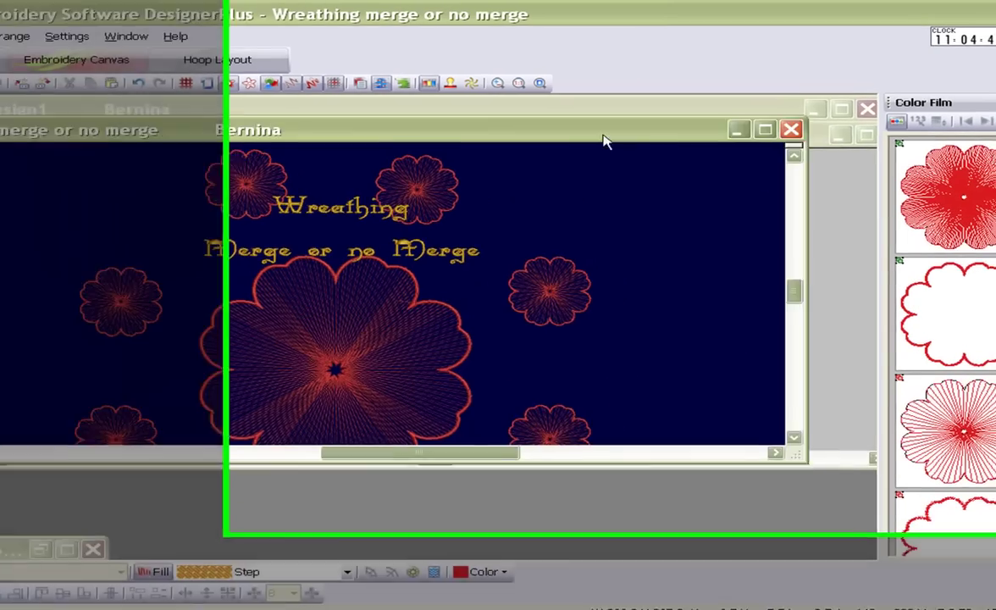
{"action": "left_click", "coordinate": [634, 125]}
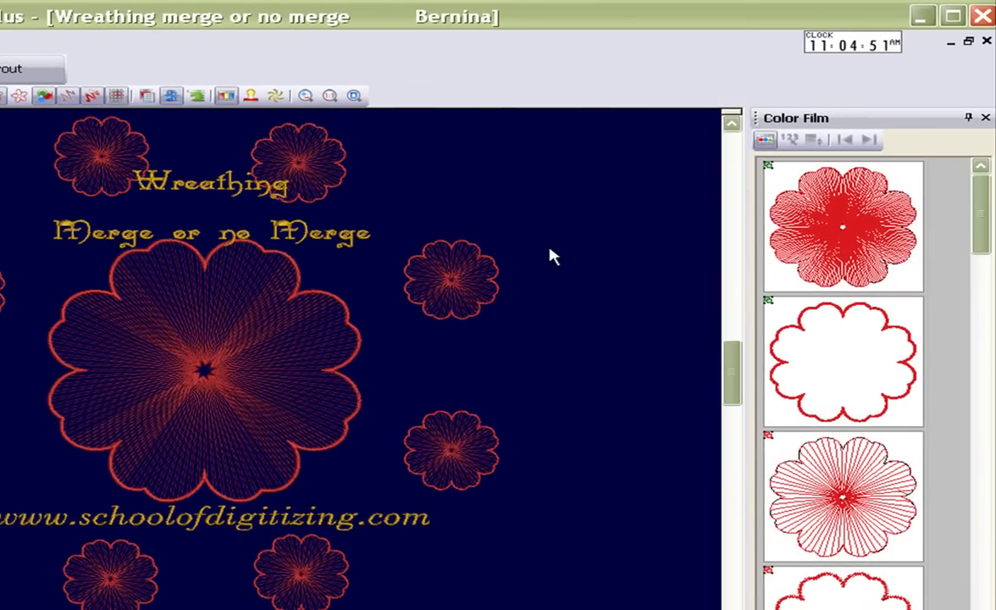